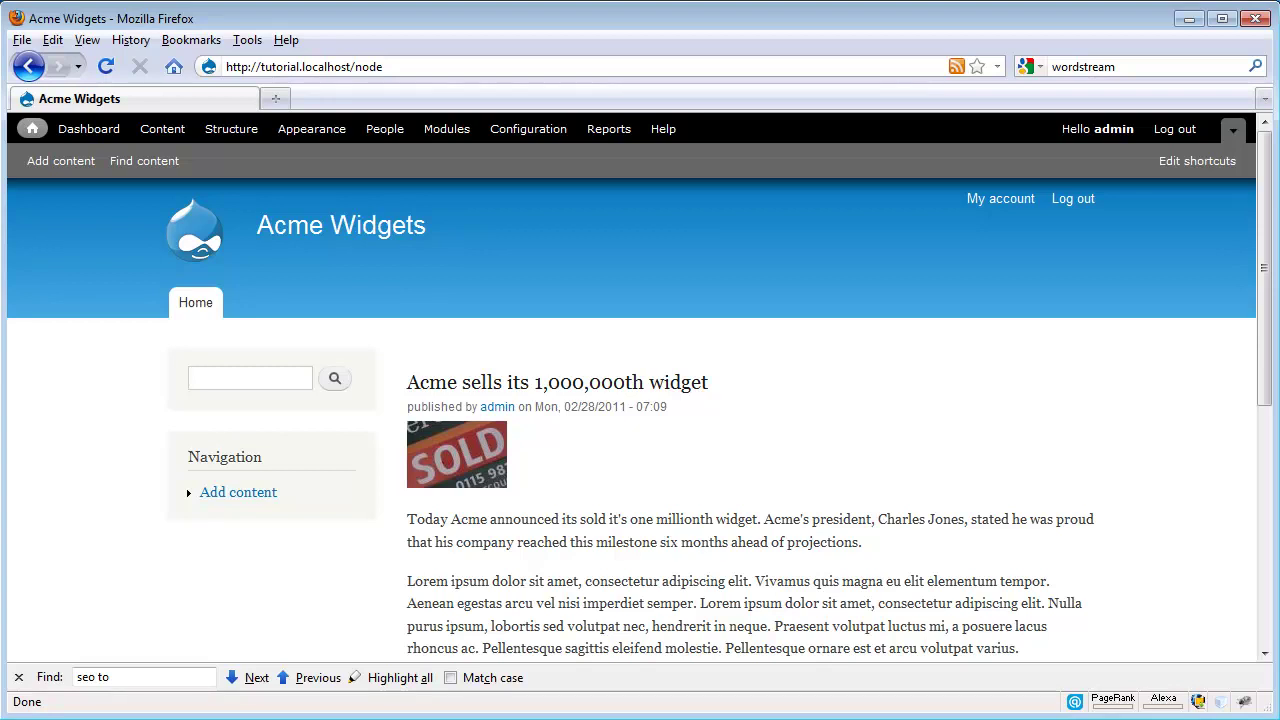
# Go to Structure > Content types and start adding a new content type.
pyautogui.click(32, 128)
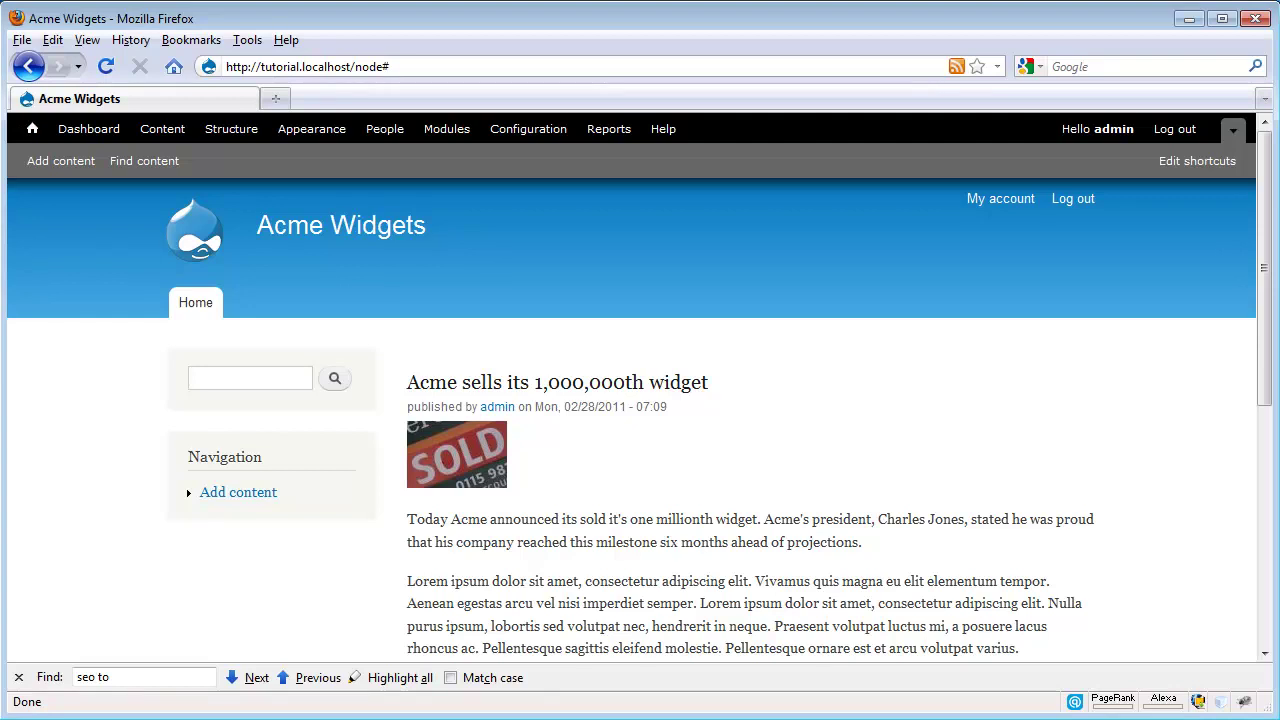
pyautogui.click(229, 129)
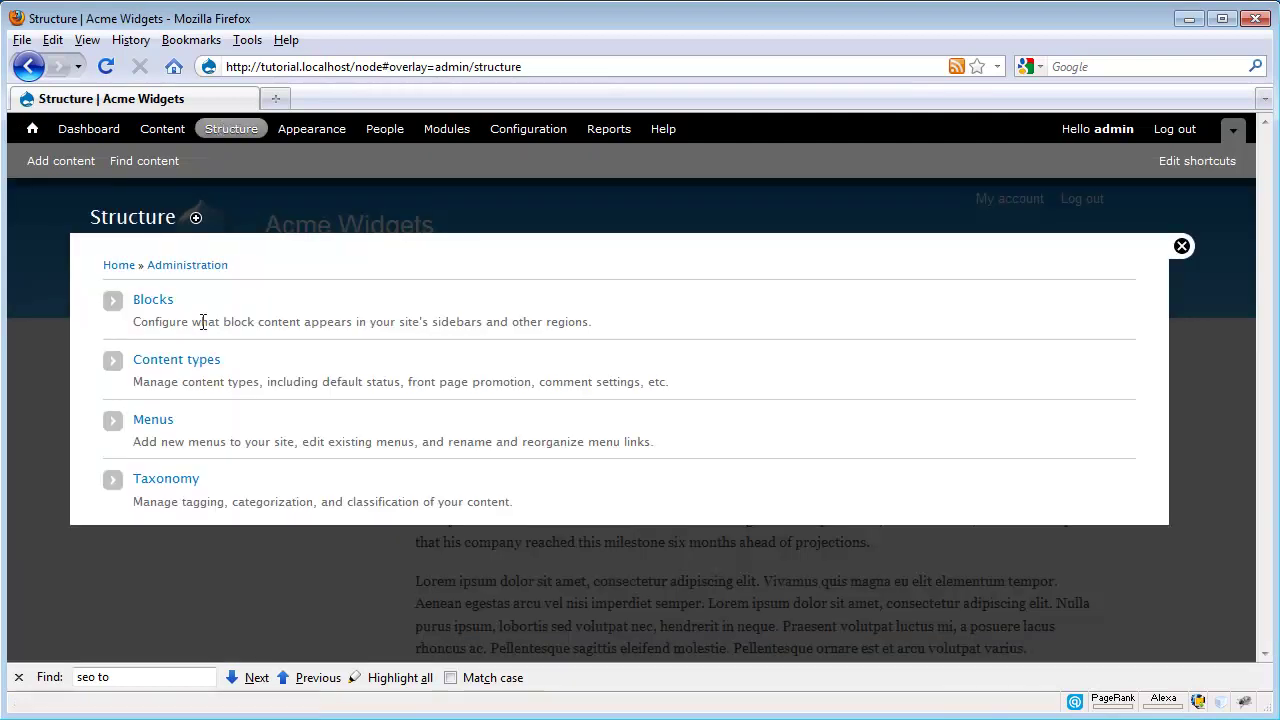
pyautogui.click(193, 361)
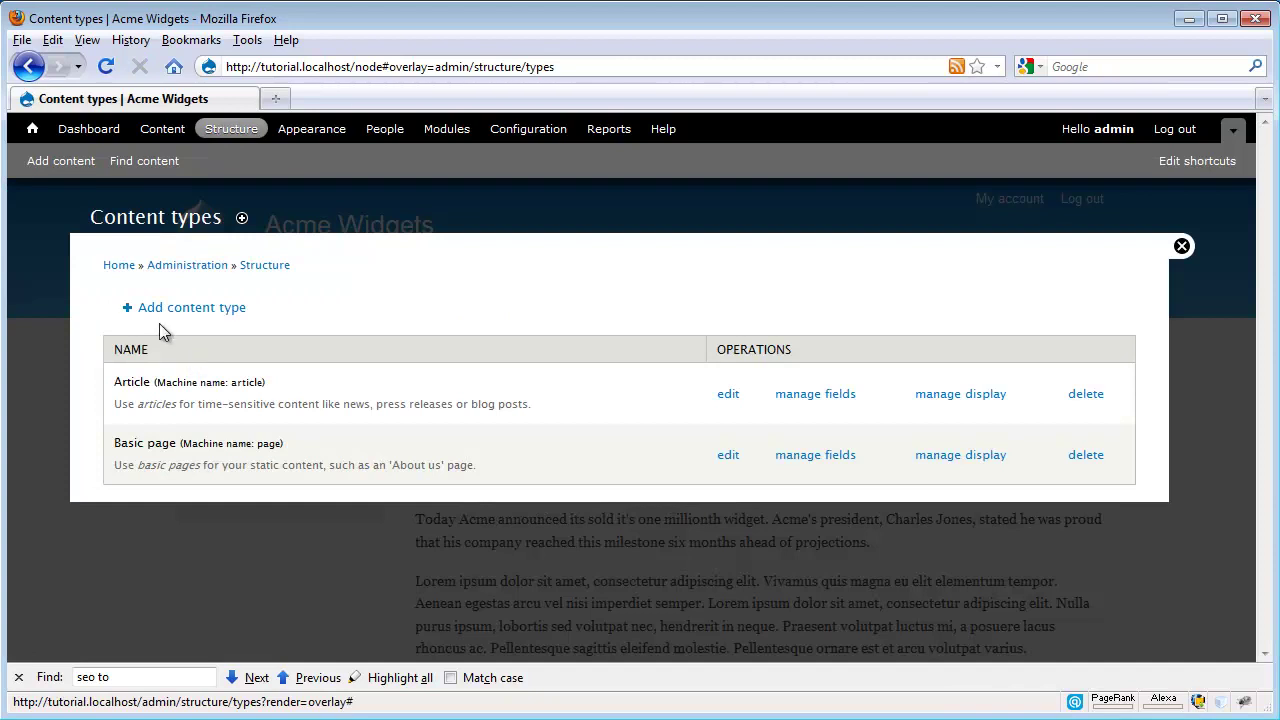
pyautogui.click(152, 312)
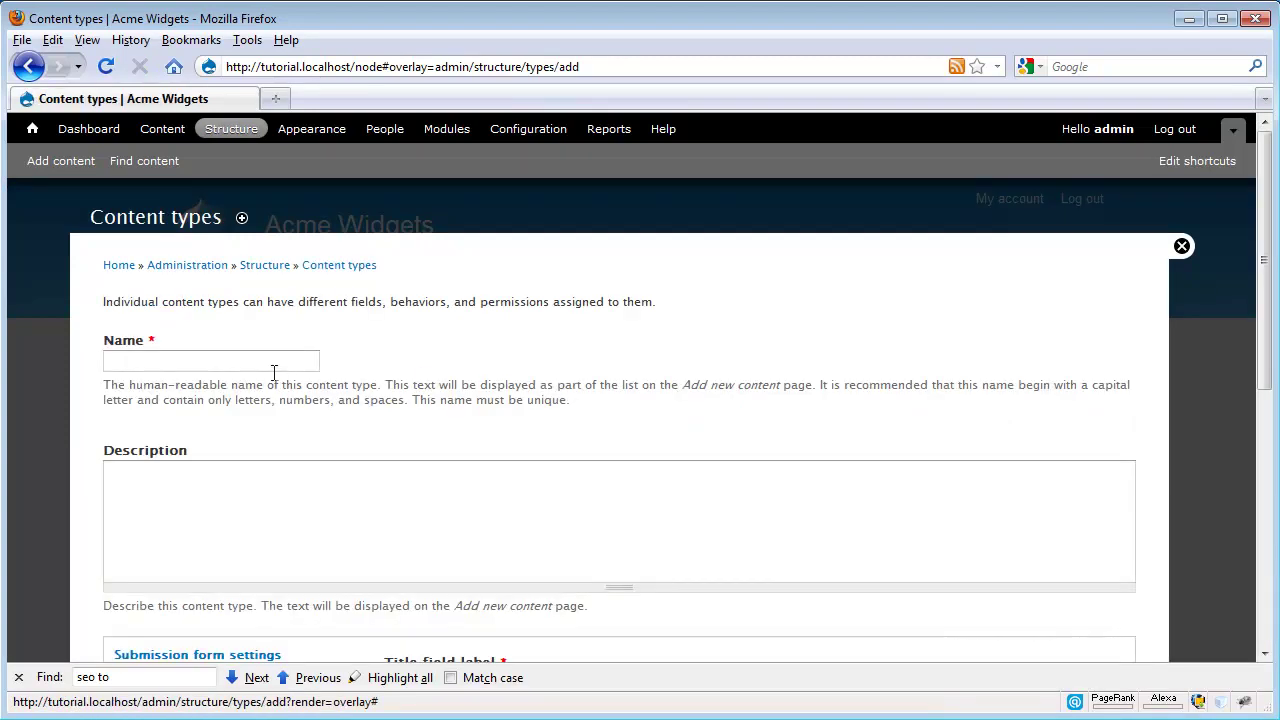
# Name the content type 'Product', paste the catalog-items description, and save it.
pyautogui.click(269, 363)
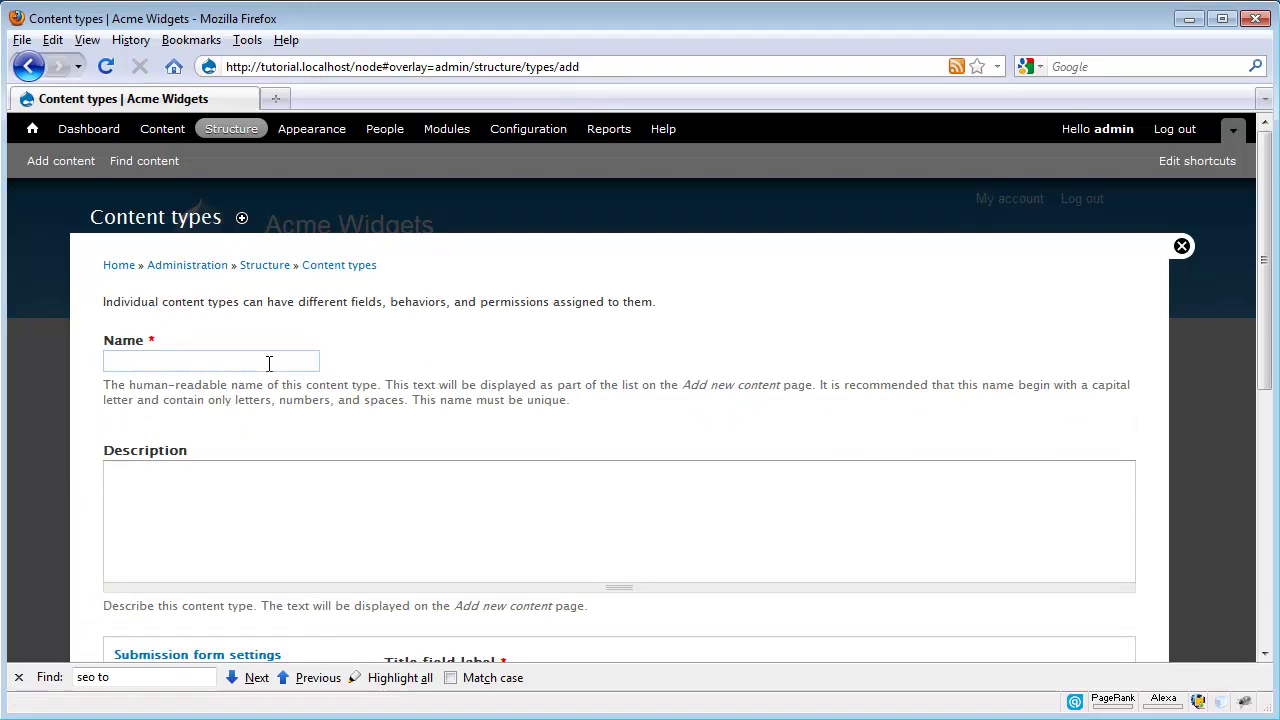
pyautogui.write('Product')
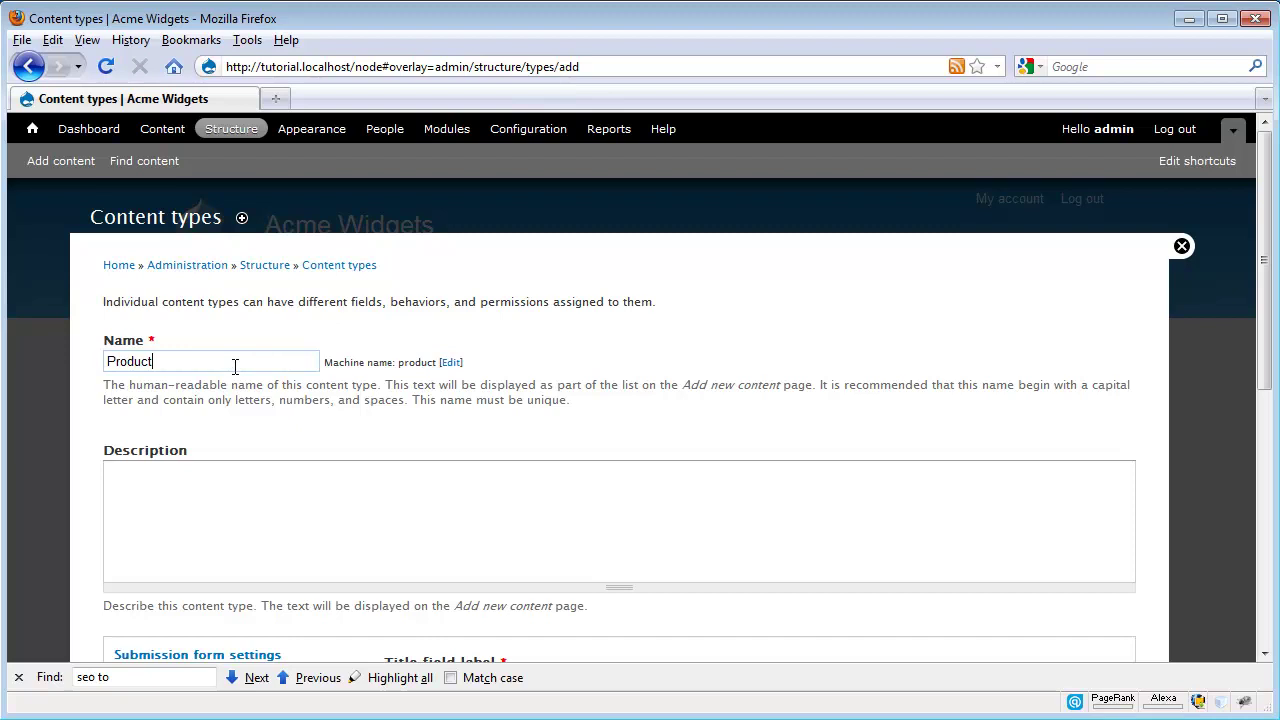
pyautogui.click(224, 490)
pyautogui.rightClick(172, 506)
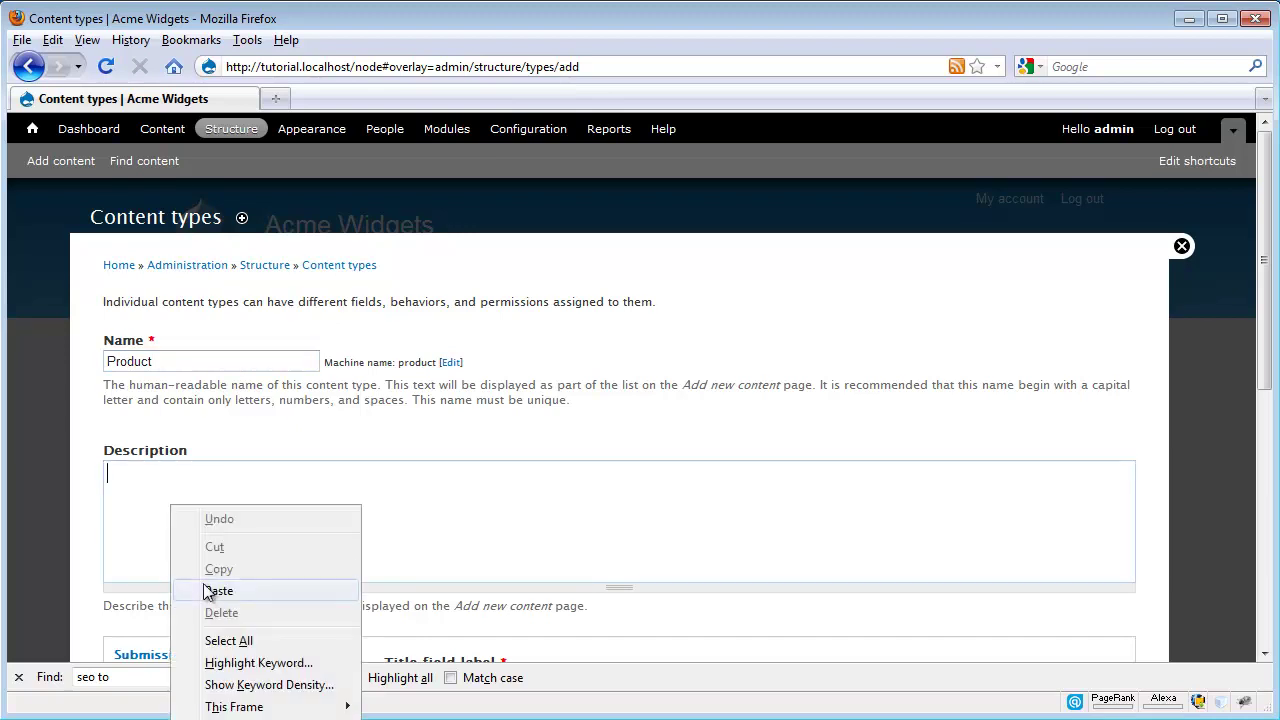
pyautogui.click(218, 591)
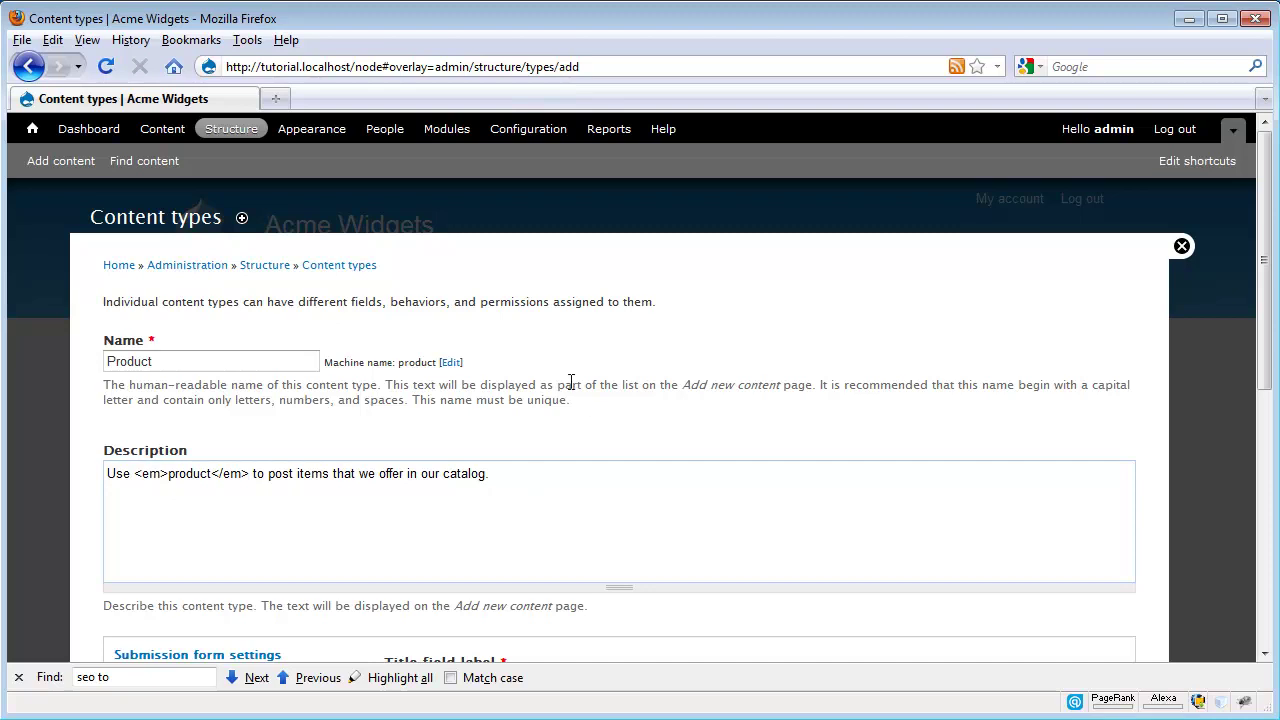
pyautogui.scroll(-5, 575, 385)
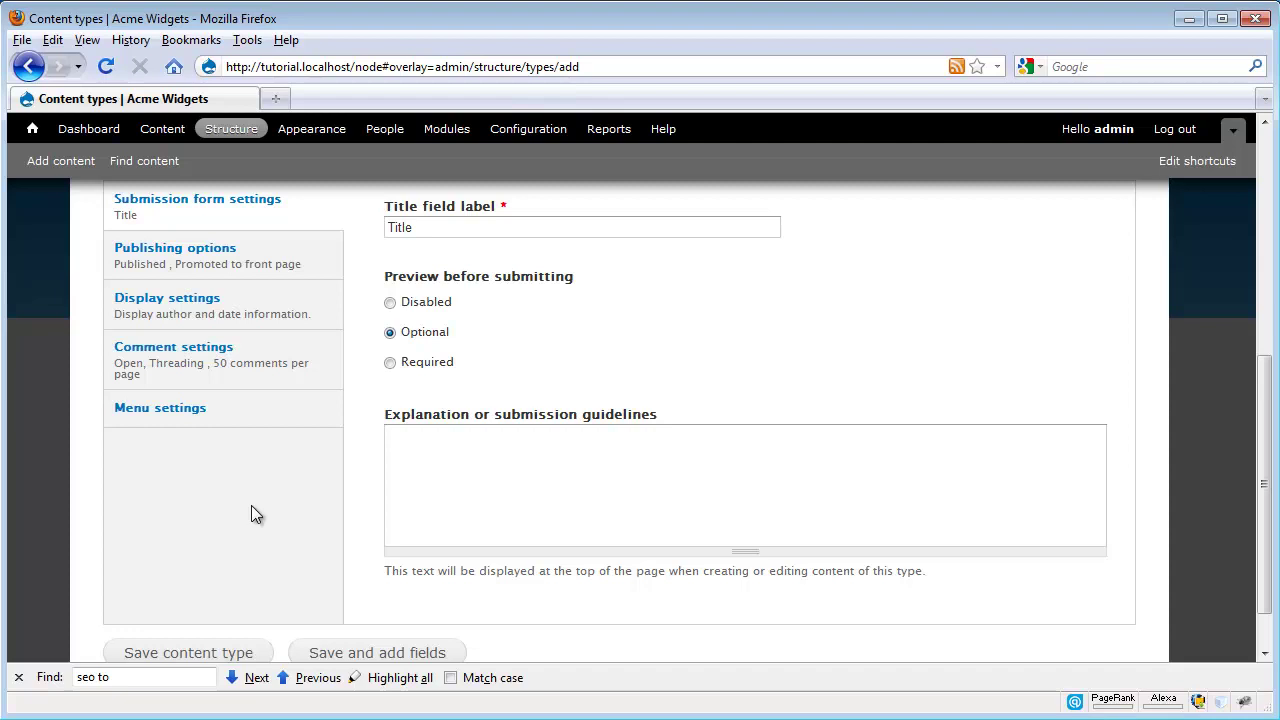
pyautogui.click(206, 654)
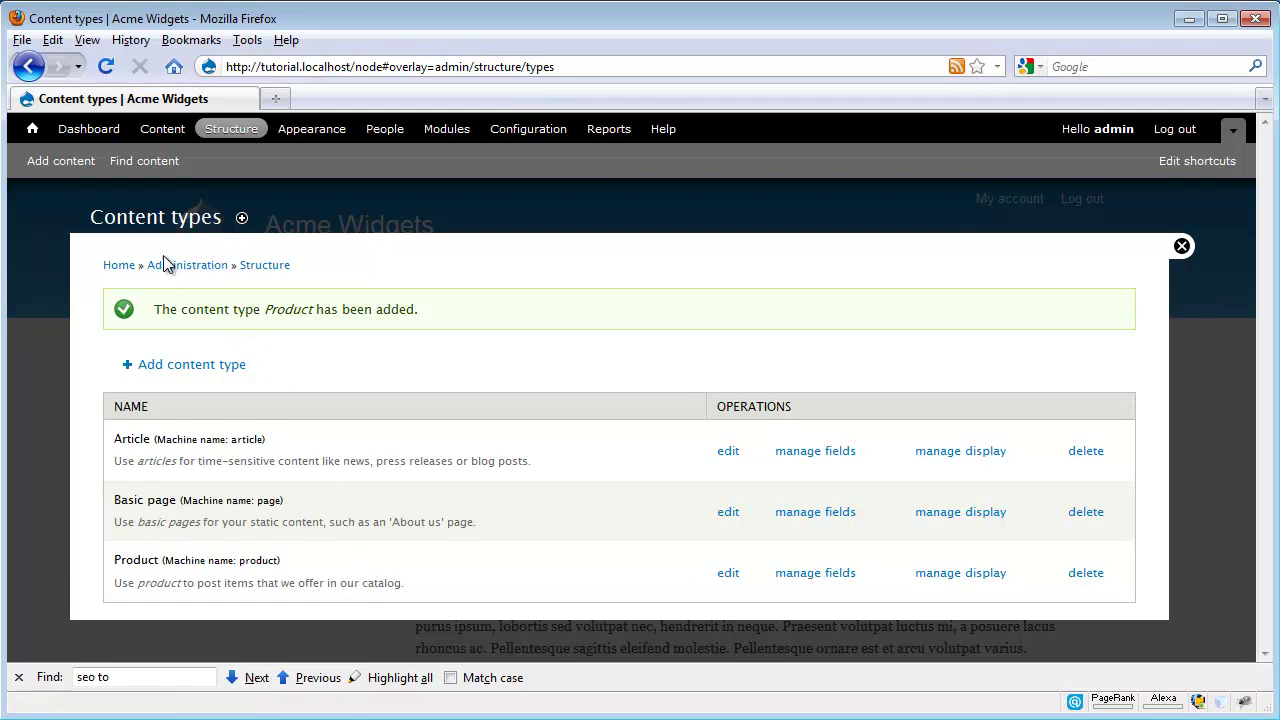
# Create and save a Product titled 'Blue Widget' with the pasted description as its body.
pyautogui.click(79, 162)
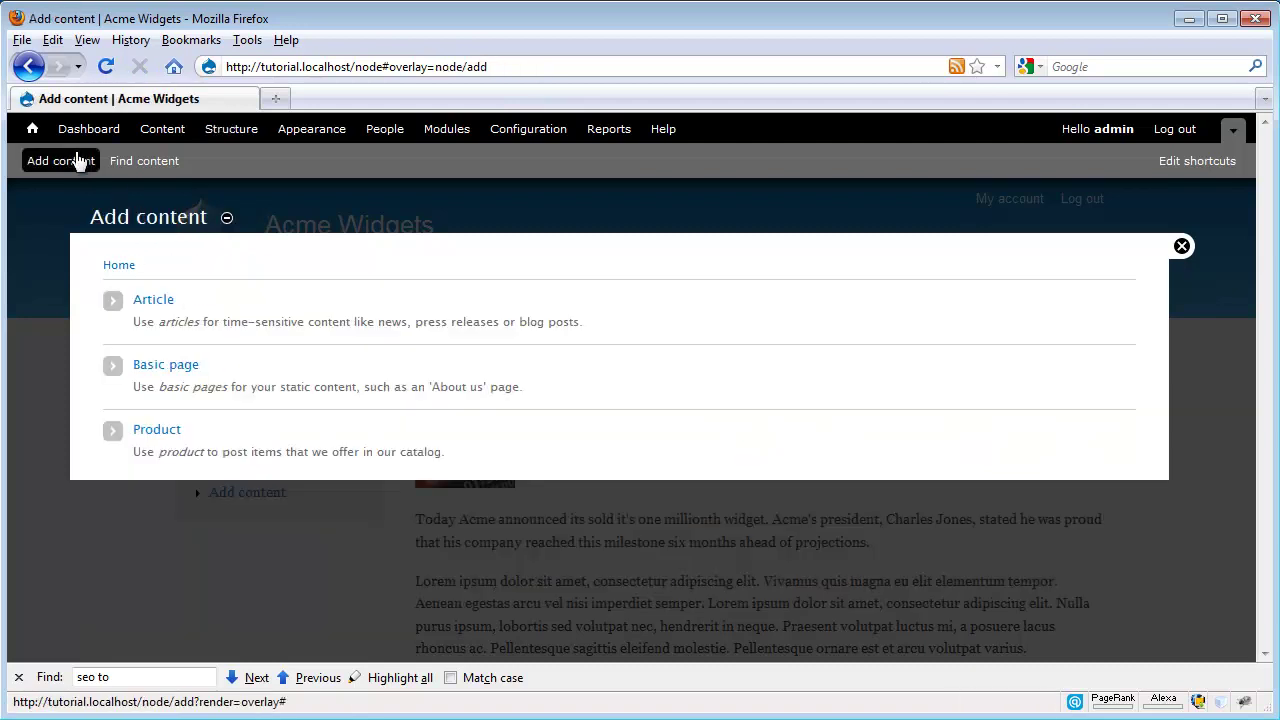
pyautogui.click(156, 432)
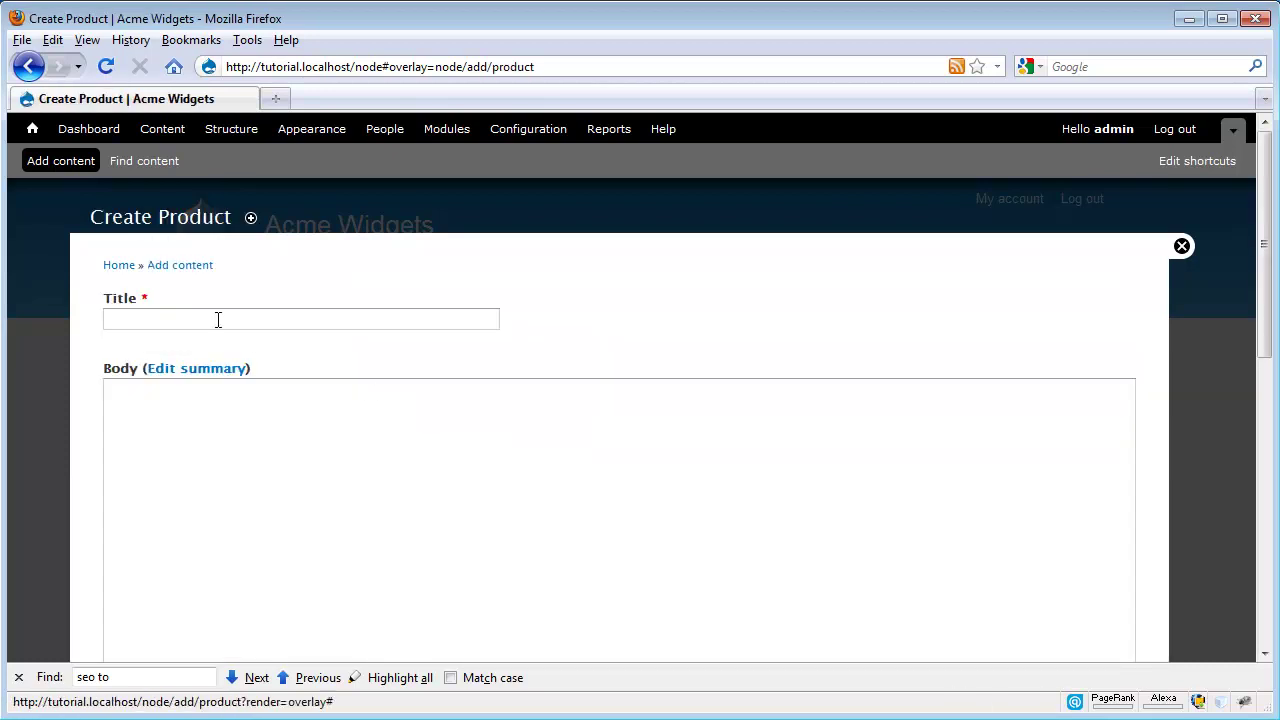
pyautogui.click(197, 314)
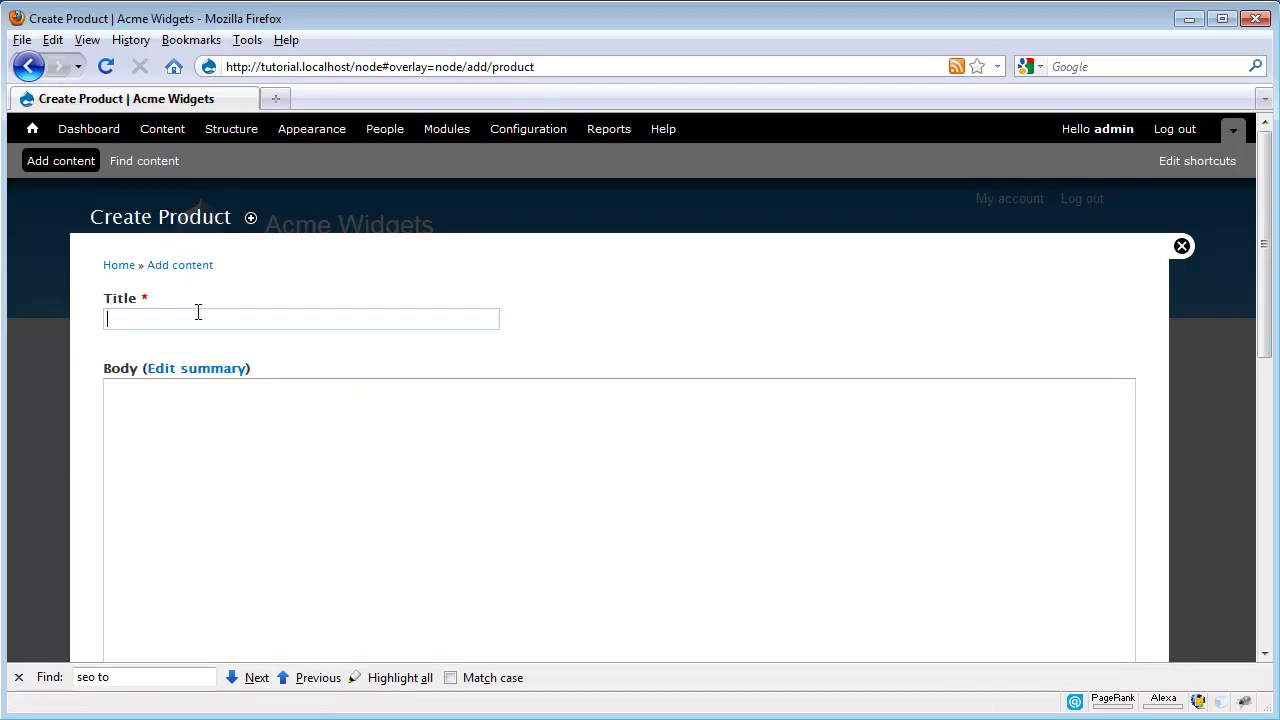
pyautogui.write('Blue Widget')
pyautogui.press('Tab')
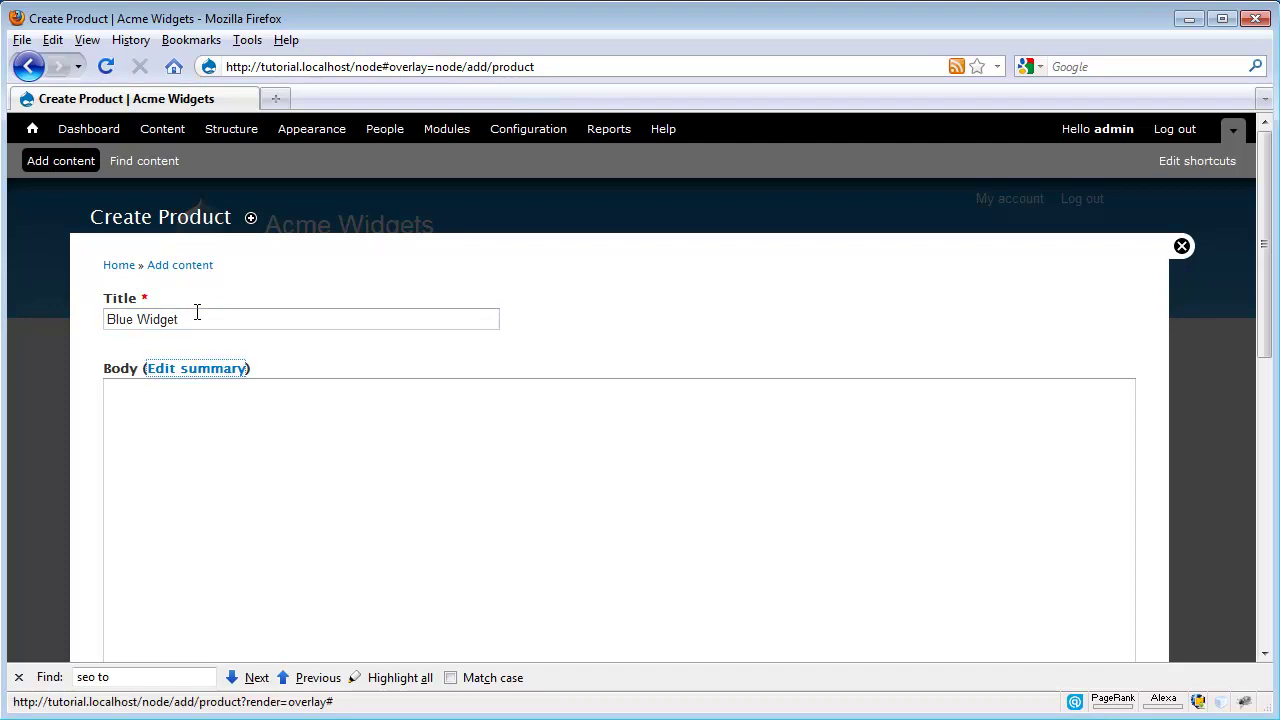
pyautogui.press('Tab')
pyautogui.write('The Blue Widget is the original spark that started the phenomenon. It slices. It dices and even does social media.')
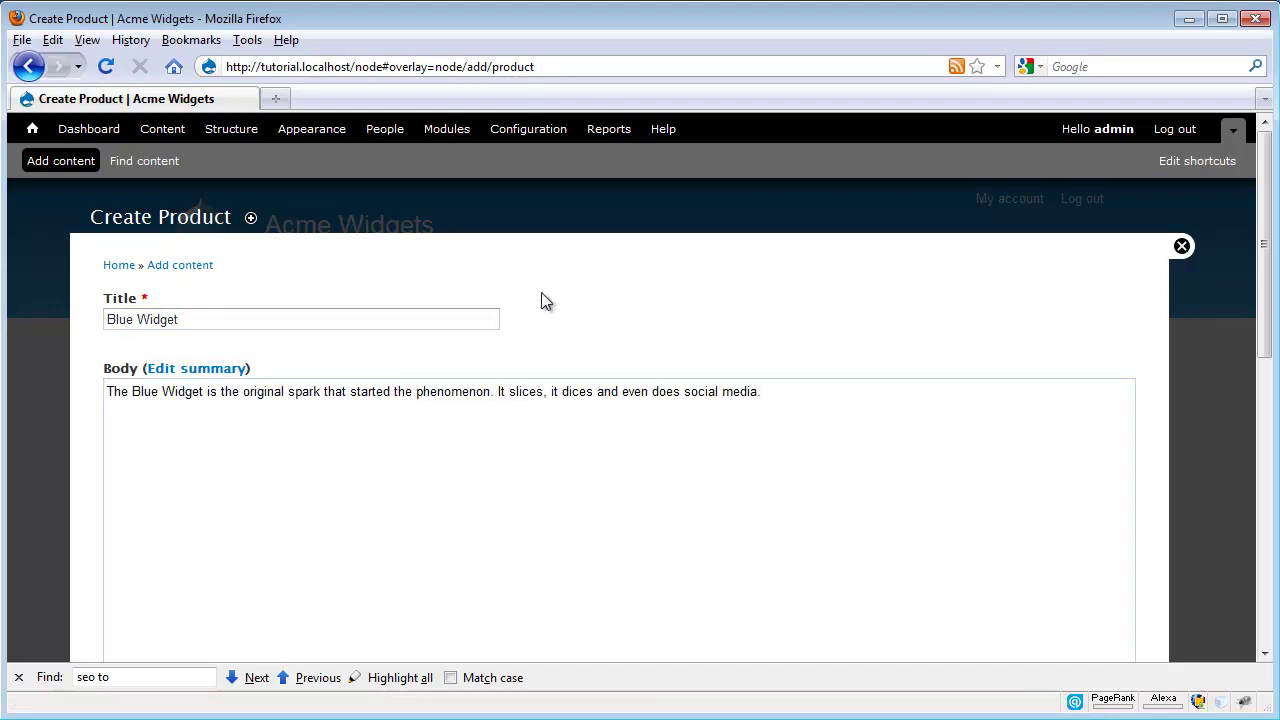
pyautogui.scroll(-10, 567, 401)
pyautogui.click(141, 591)
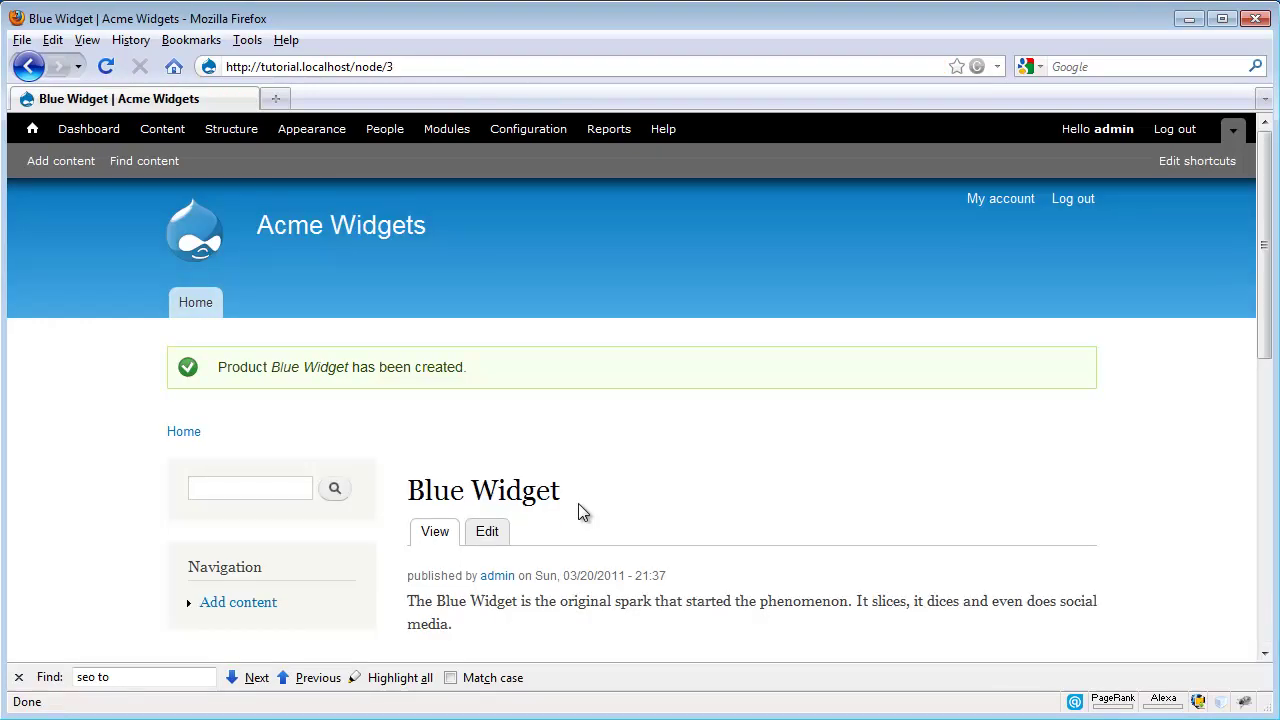
pyautogui.moveTo(1264, 237); pyautogui.dragTo(1262, 338)
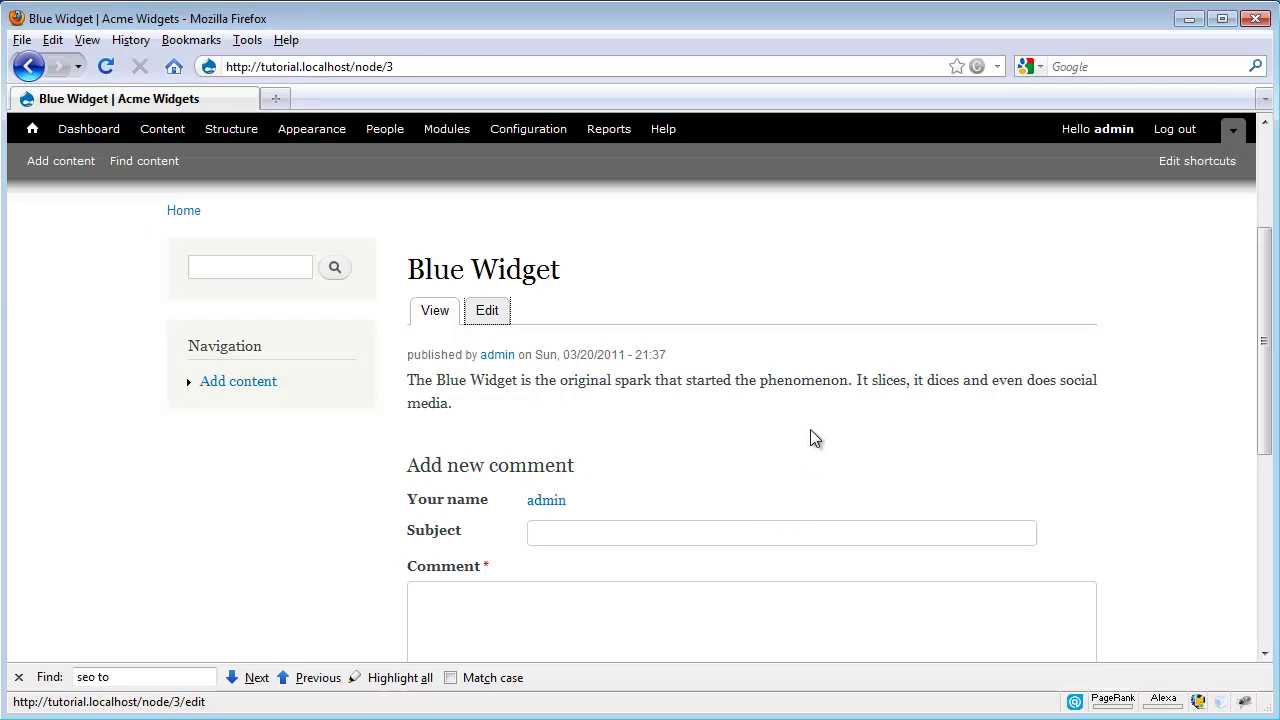
pyautogui.scroll(4, 806, 422)
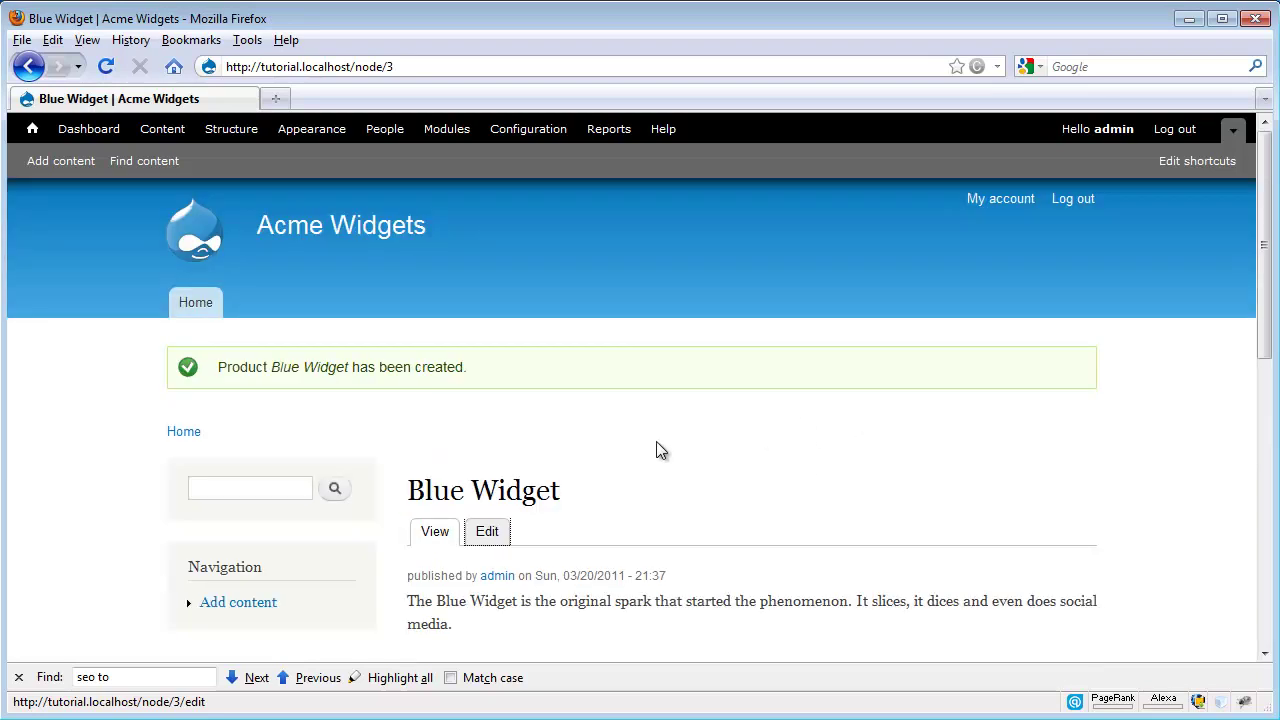
# Open Blue Widget's Edit link in a new browser tab and view it.
pyautogui.rightClick(498, 531)
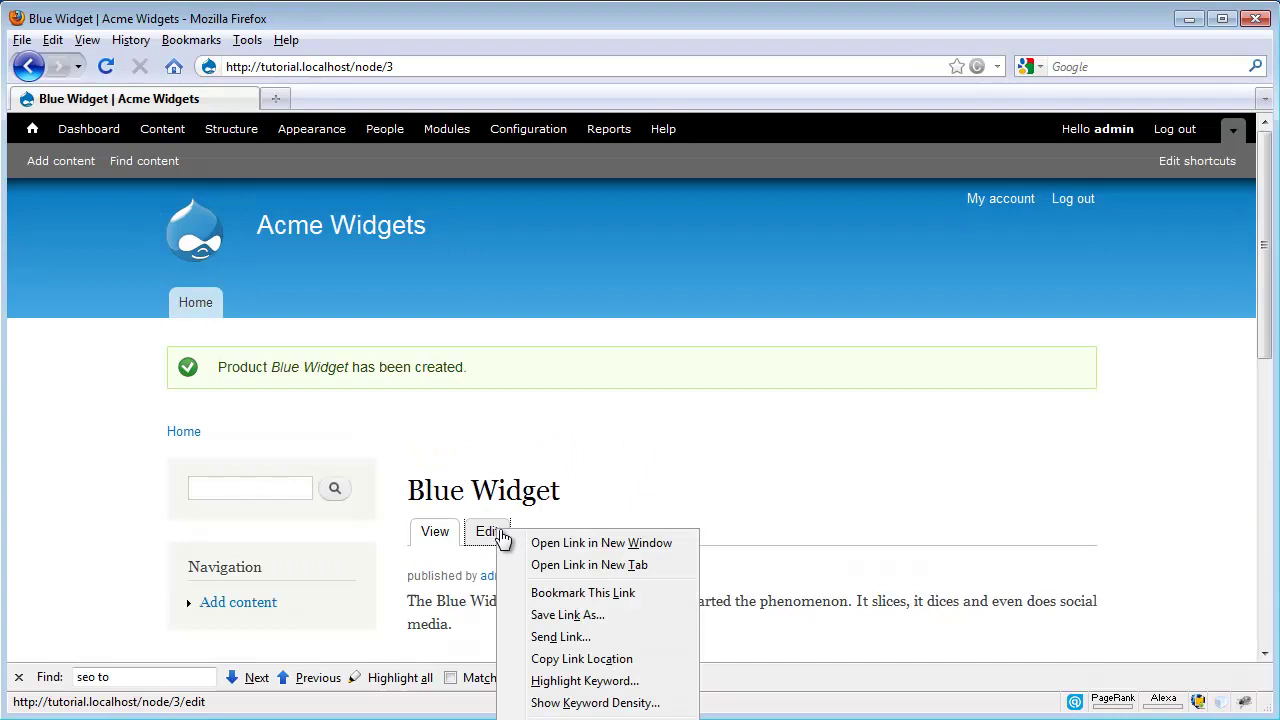
pyautogui.click(560, 565)
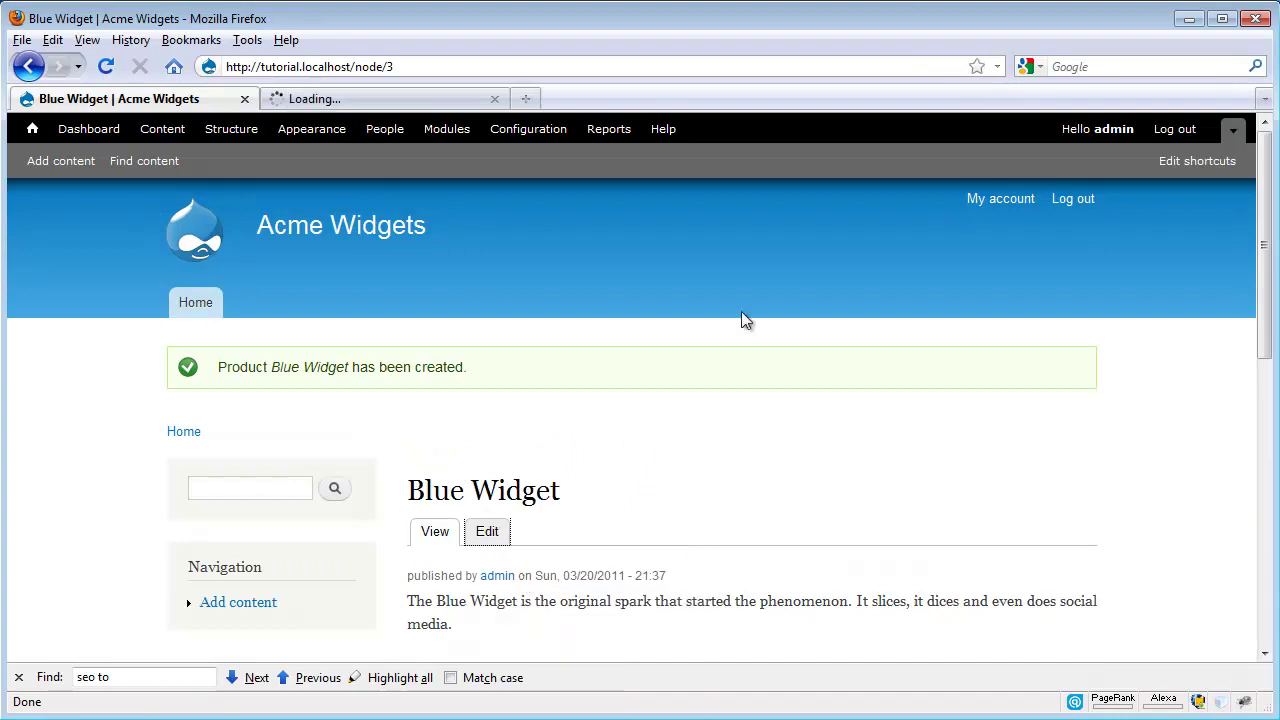
pyautogui.click(399, 106)
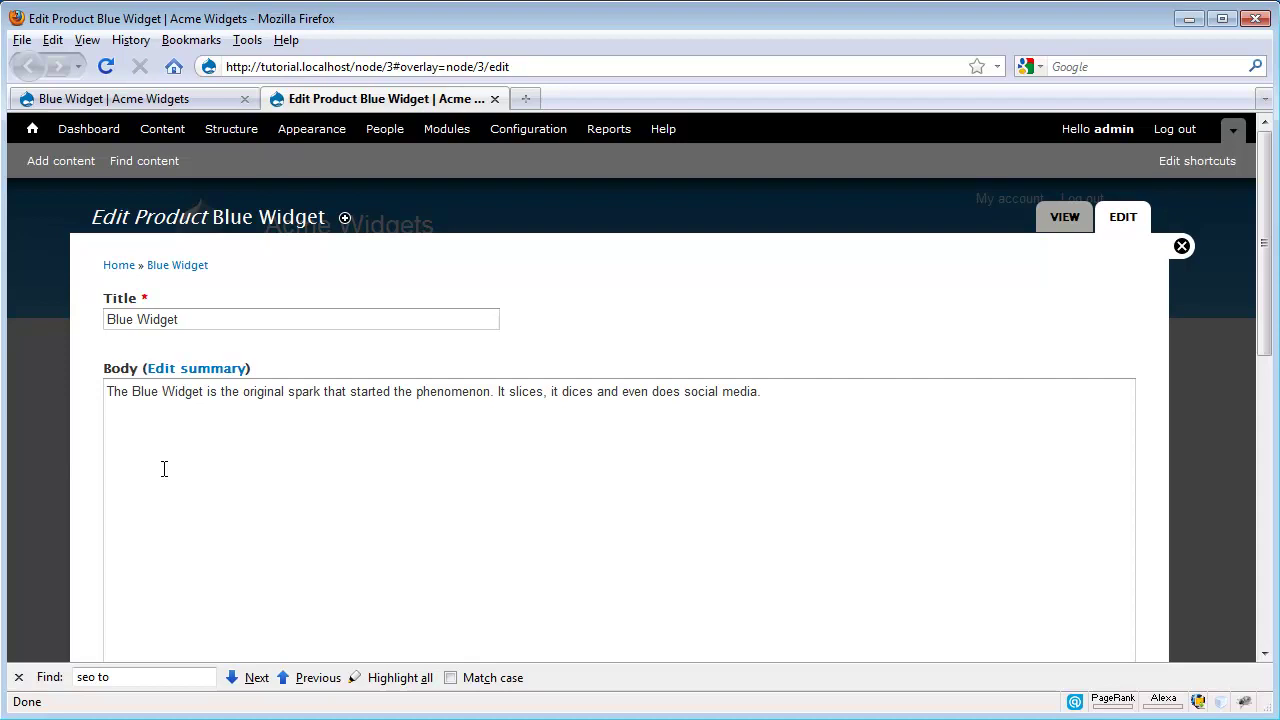
# Replace the Product type's 'Title' field label with 'Product name' and save the content type.
pyautogui.click(80, 98)
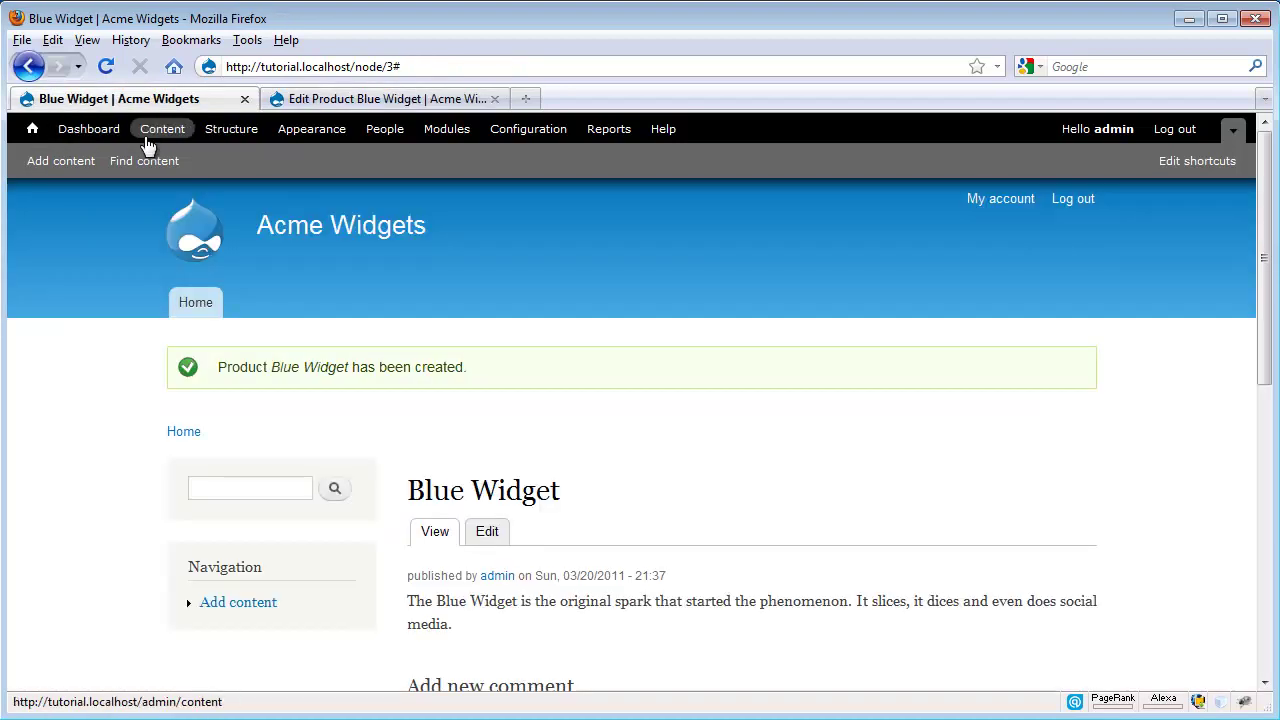
pyautogui.click(207, 133)
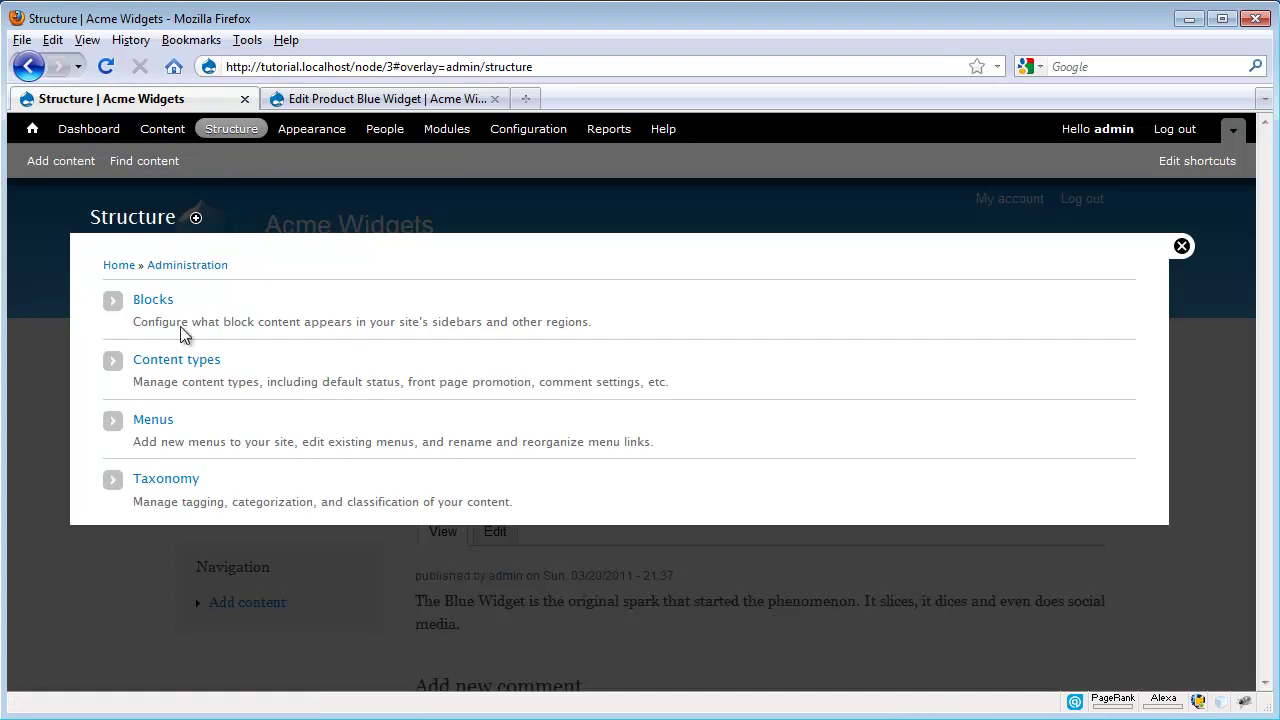
pyautogui.click(176, 362)
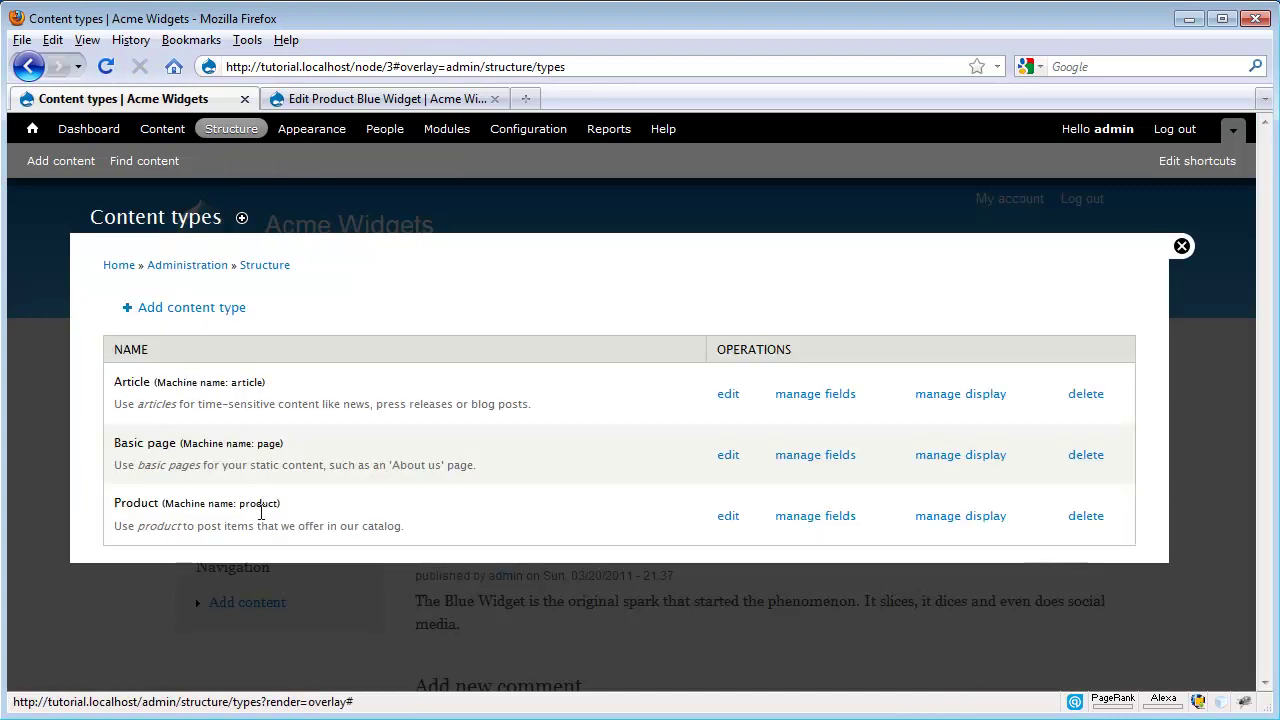
pyautogui.click(728, 516)
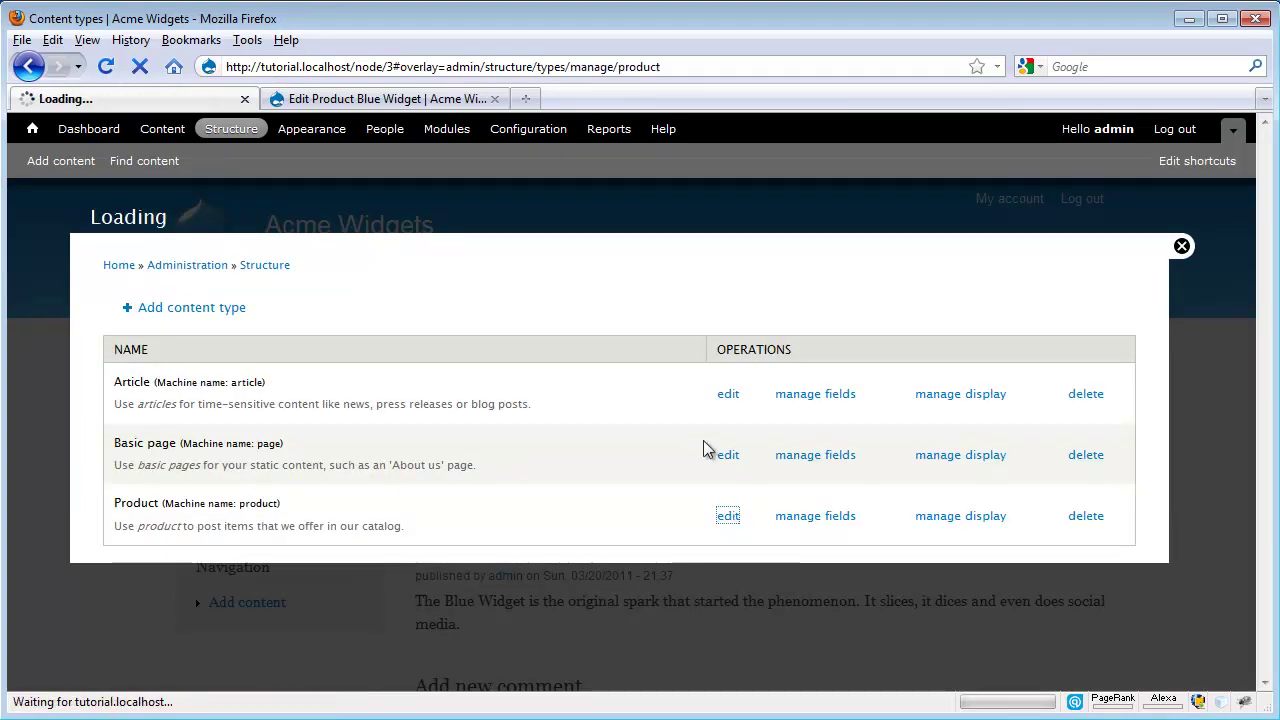
pyautogui.scroll(-6, 623, 298)
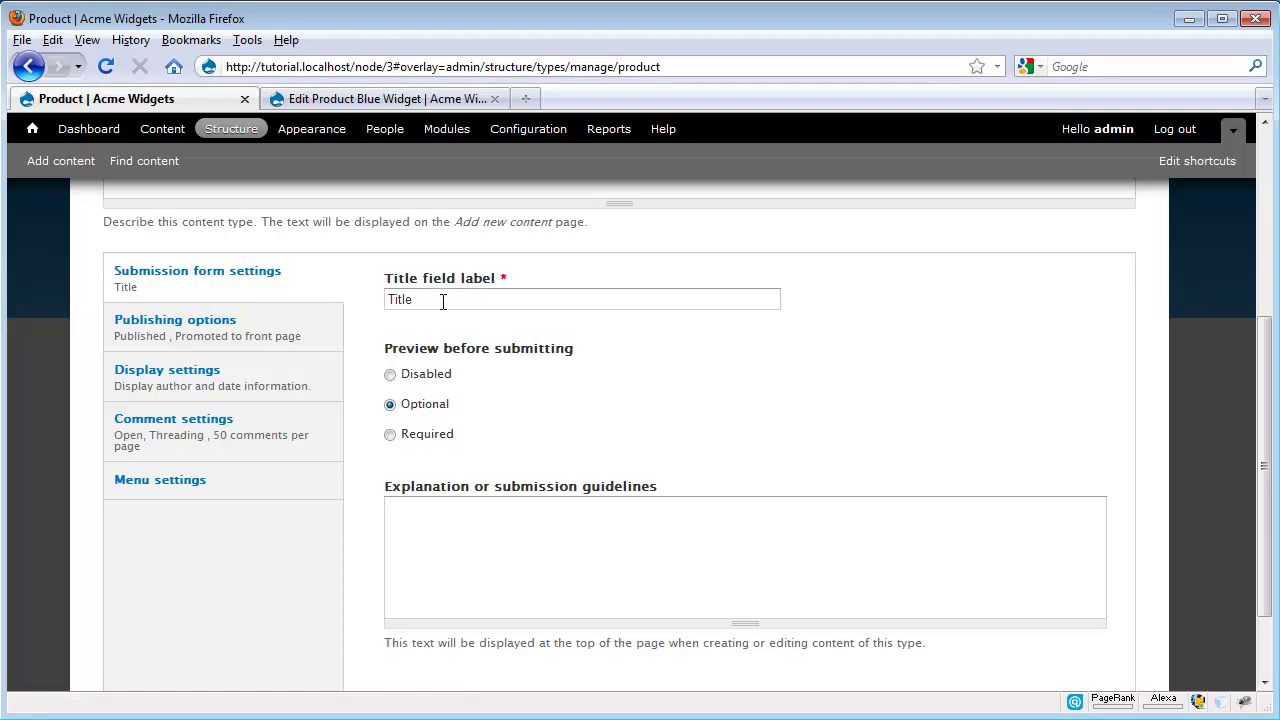
pyautogui.moveTo(443, 299); pyautogui.dragTo(343, 291)
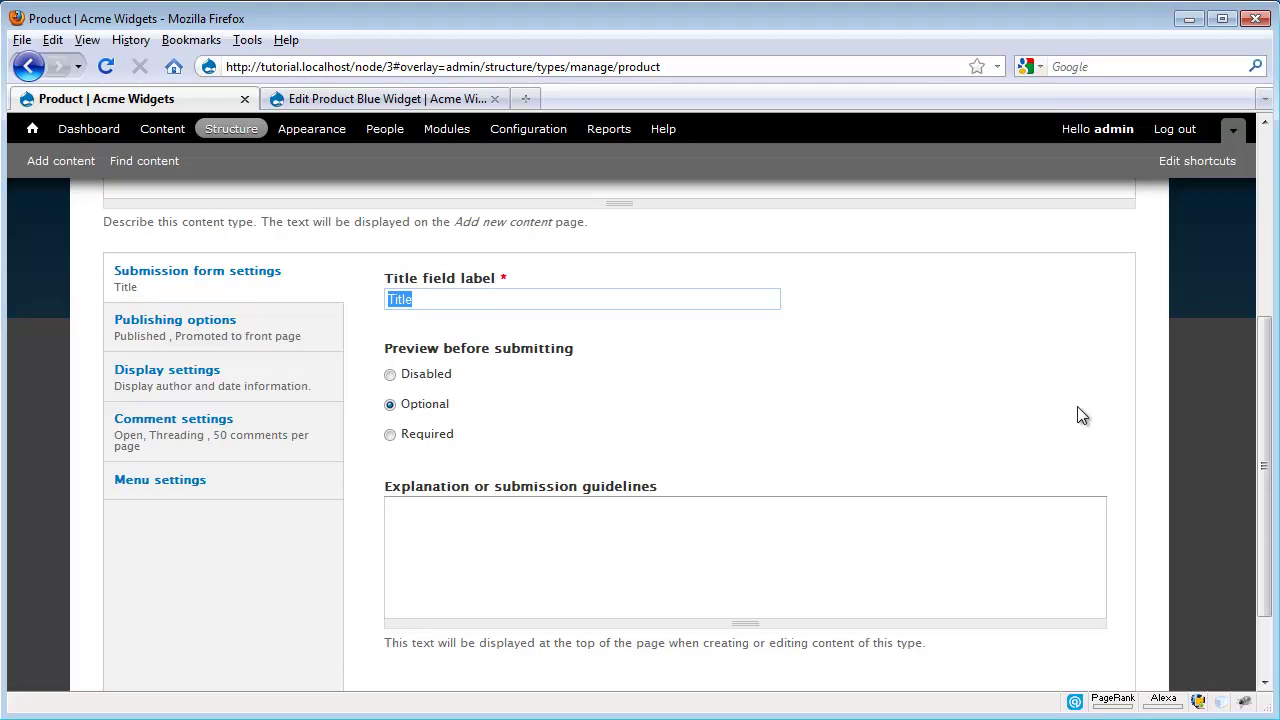
pyautogui.write('Product name')
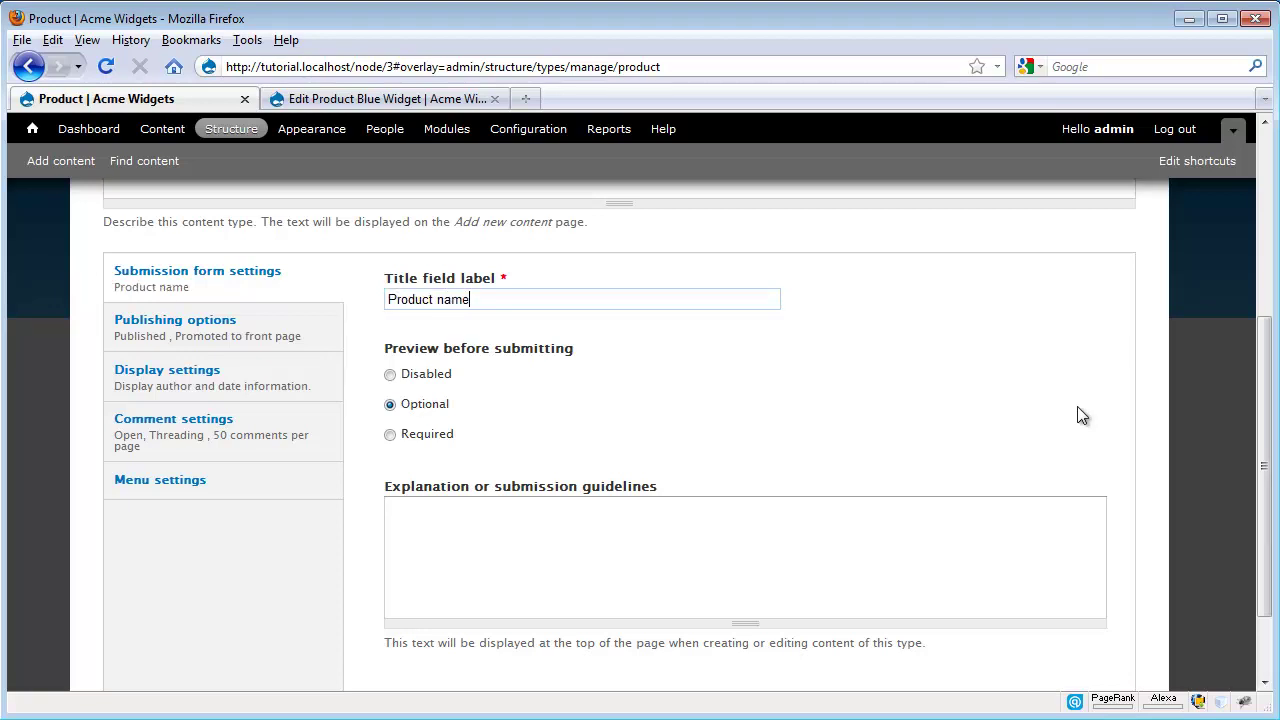
pyautogui.scroll(-2, 282, 560)
pyautogui.click(172, 622)
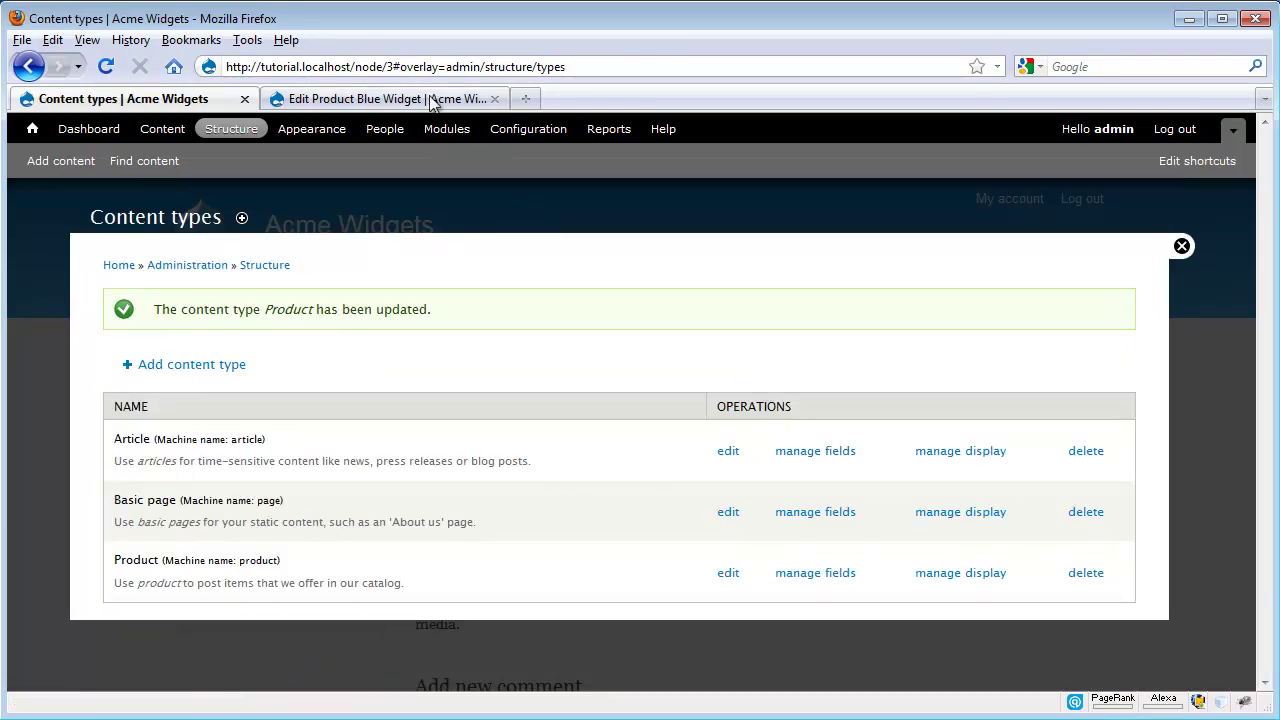
pyautogui.click(425, 98)
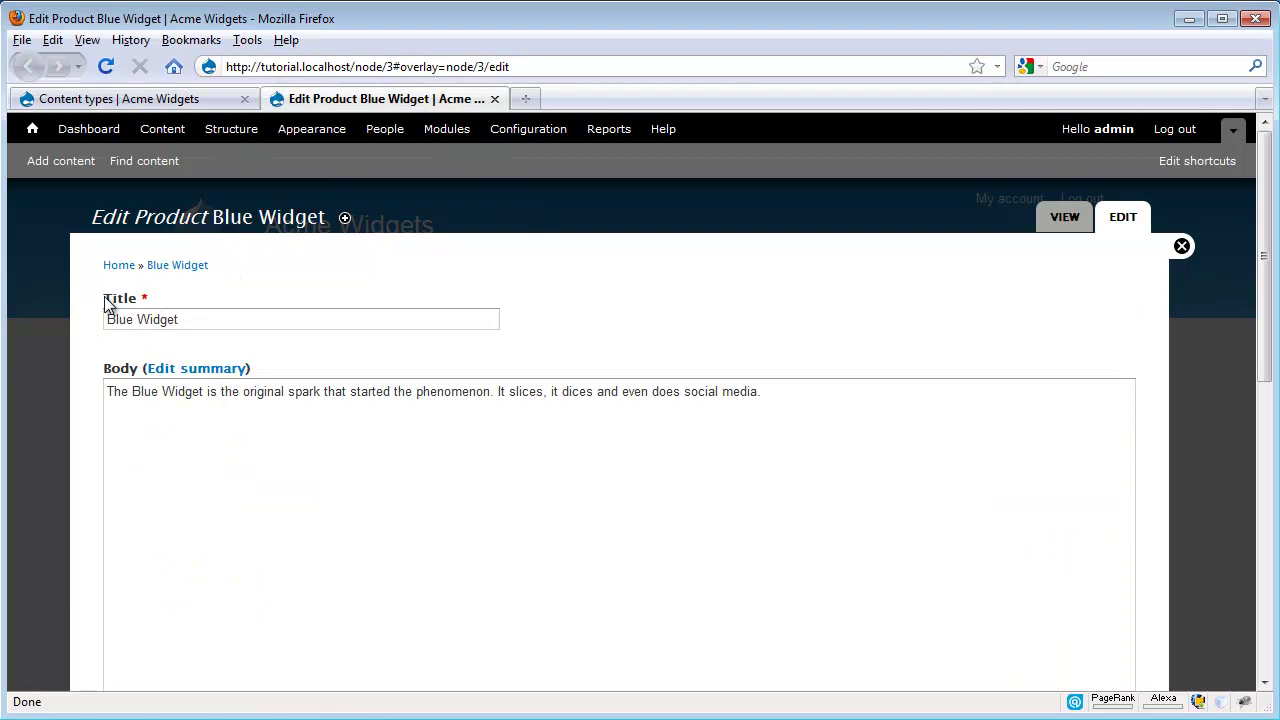
pyautogui.click(105, 66)
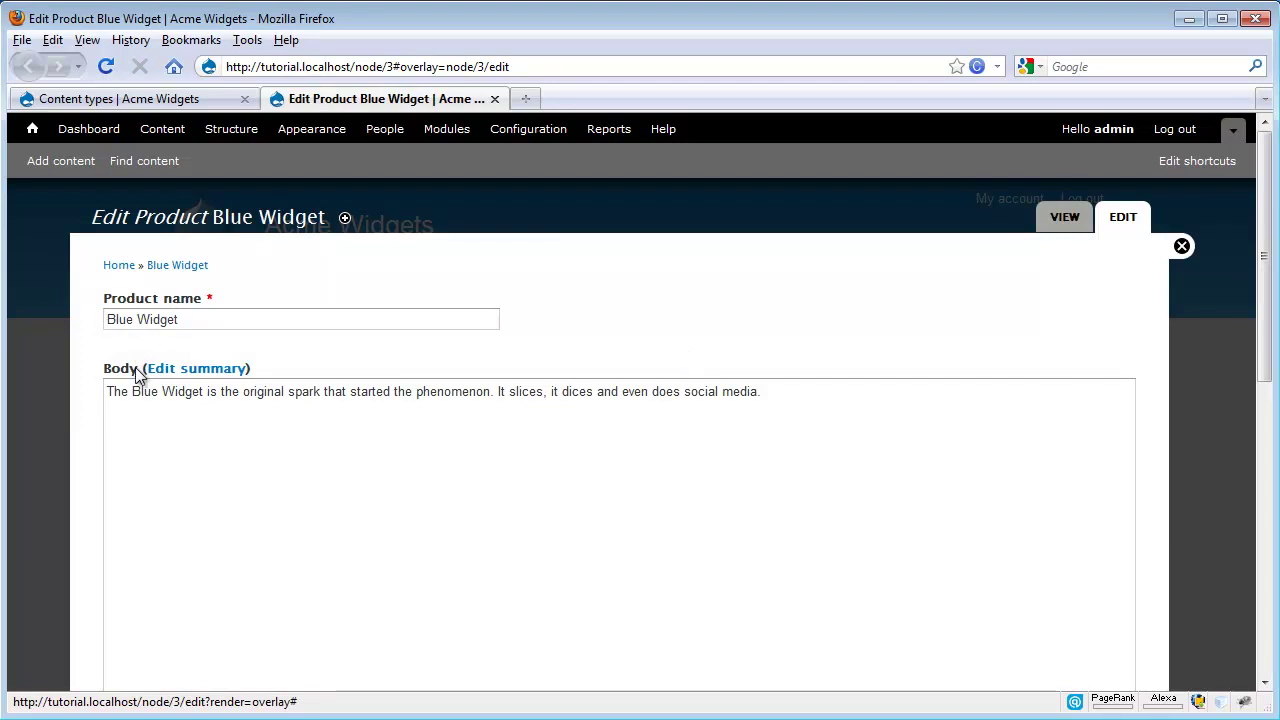
pyautogui.click(140, 104)
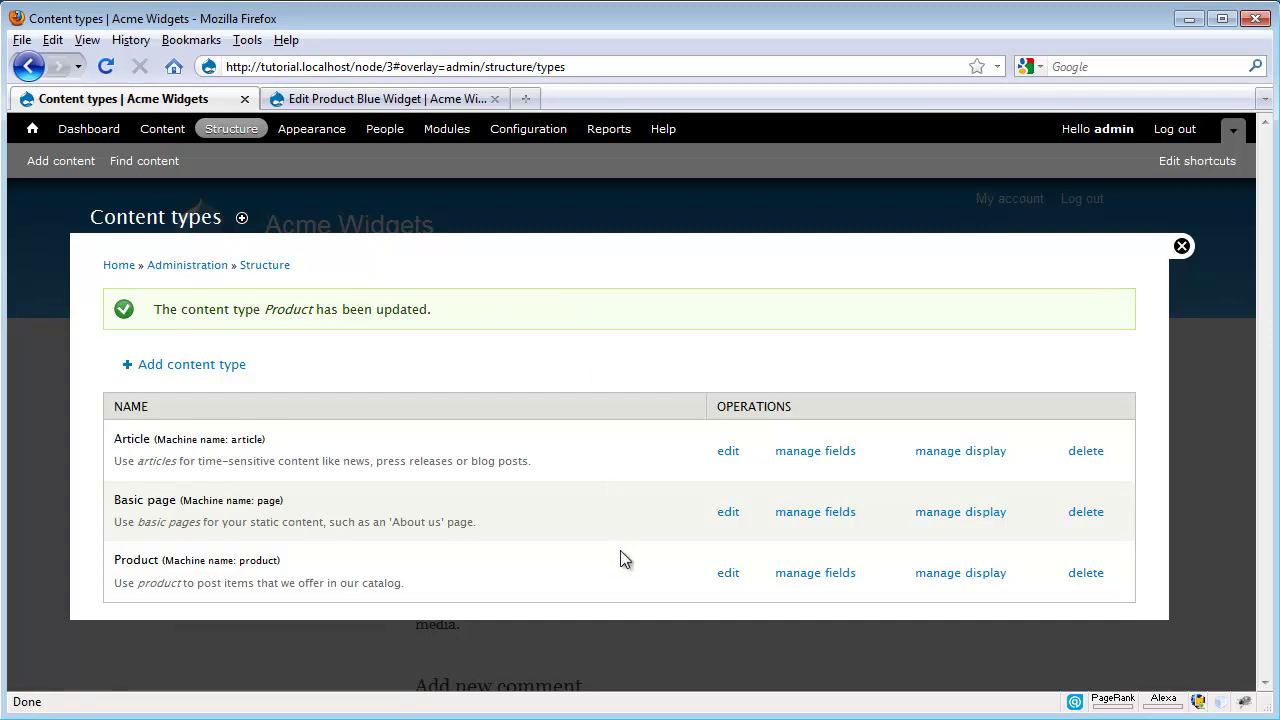
# In Product's manage fields, change the Body label to 'Description' and save settings.
pyautogui.click(837, 582)
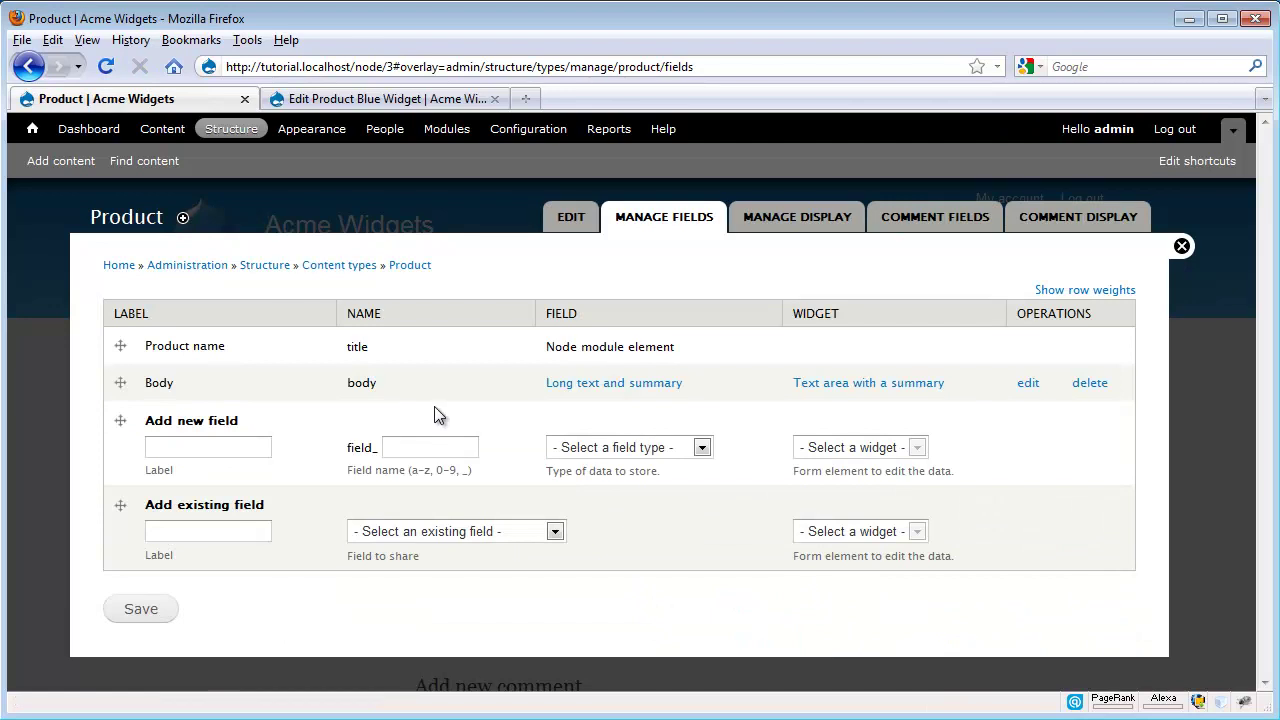
pyautogui.click(1027, 385)
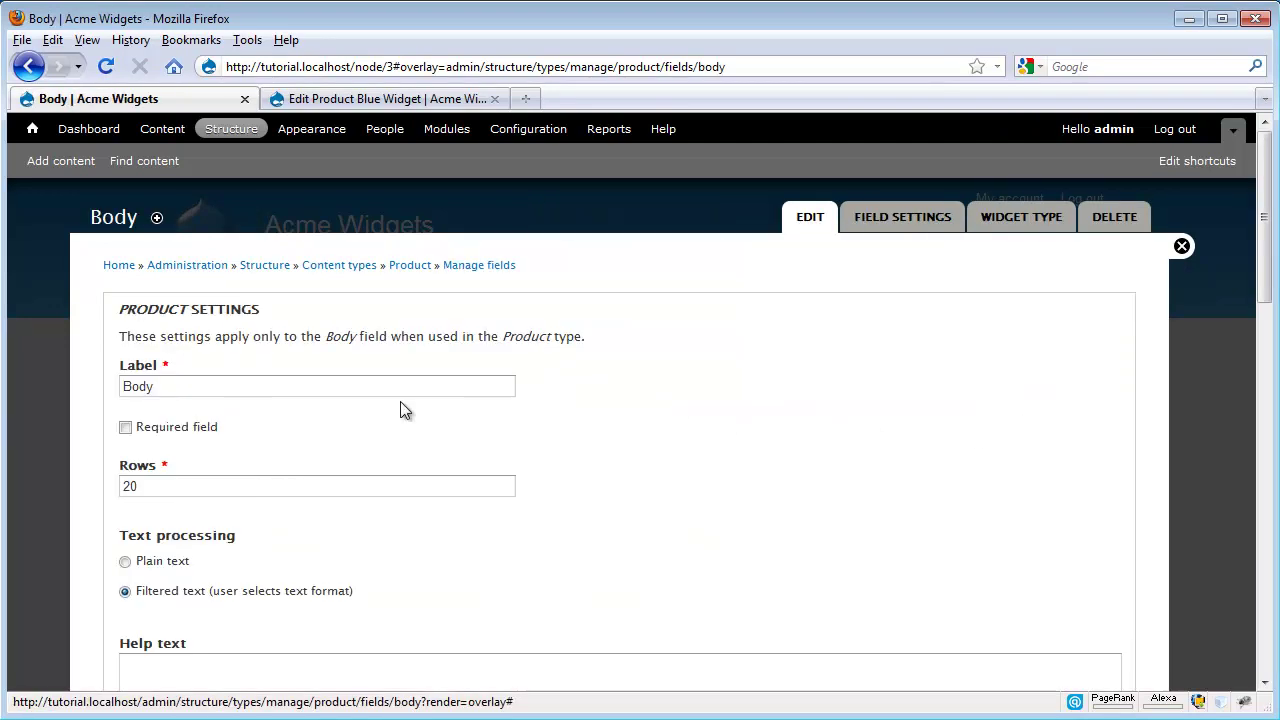
pyautogui.moveTo(209, 386); pyautogui.dragTo(120, 390)
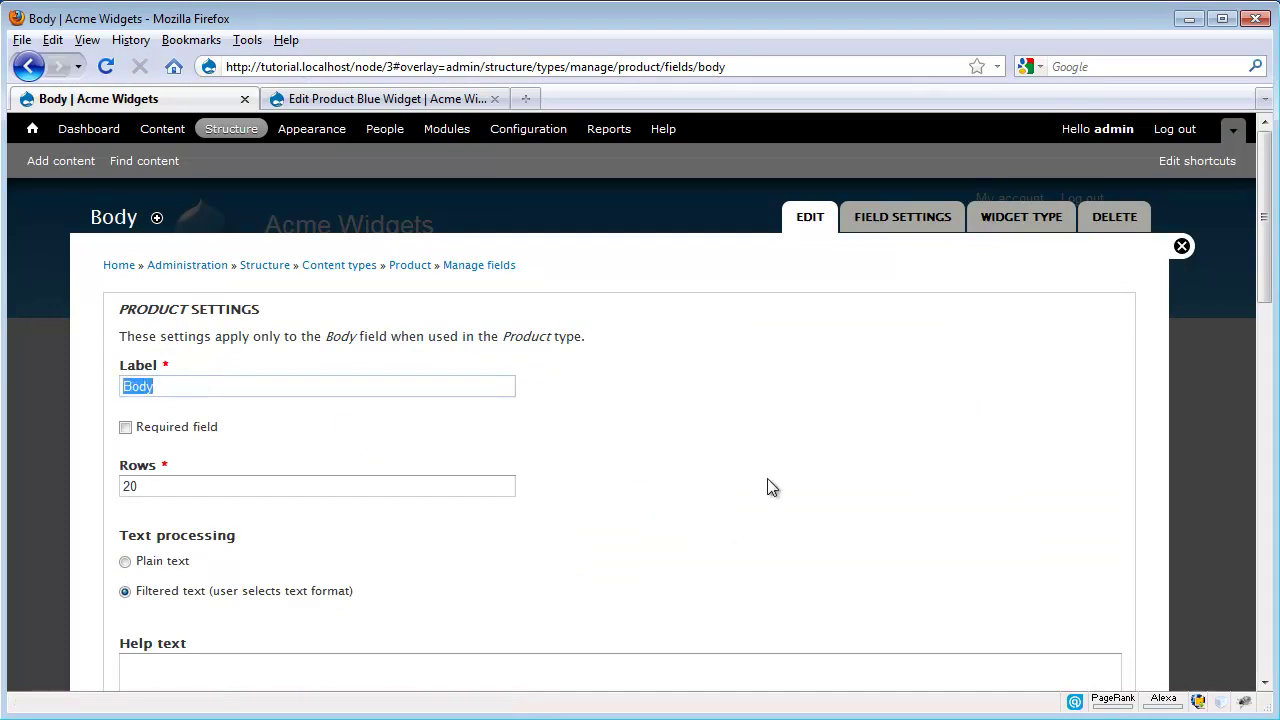
pyautogui.write('Description')
pyautogui.scroll(-15, 706, 457)
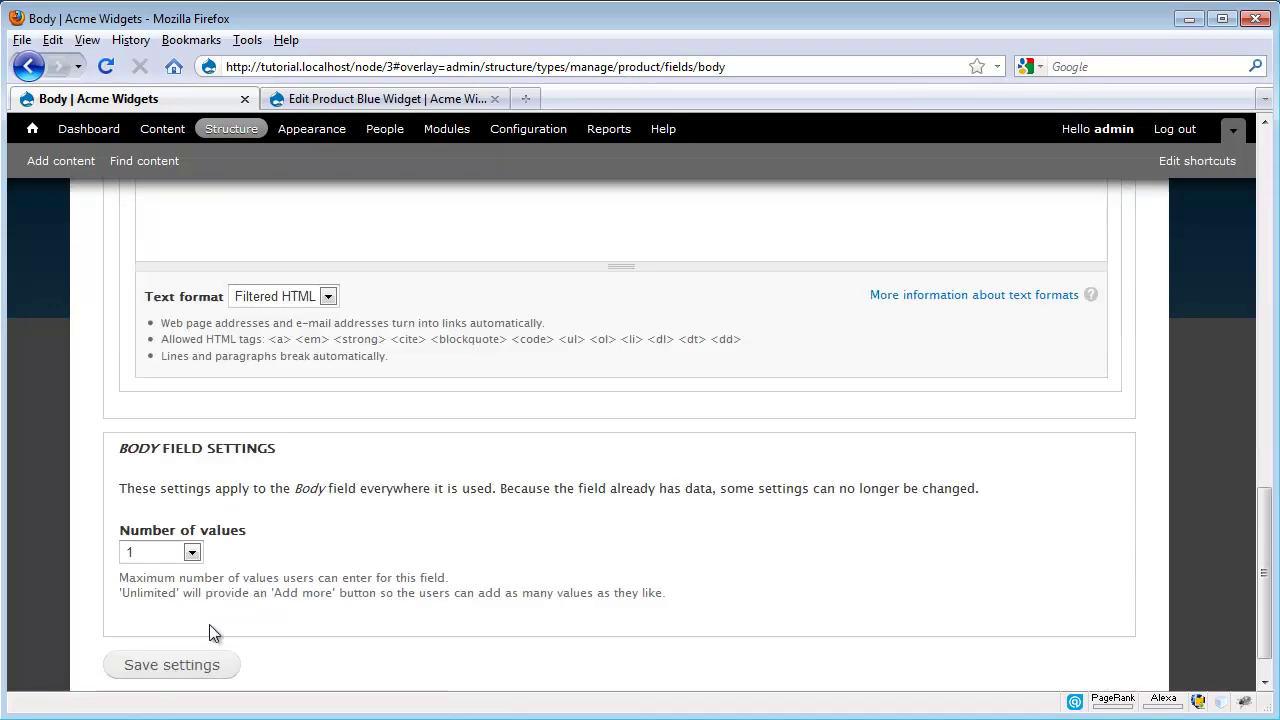
pyautogui.click(172, 665)
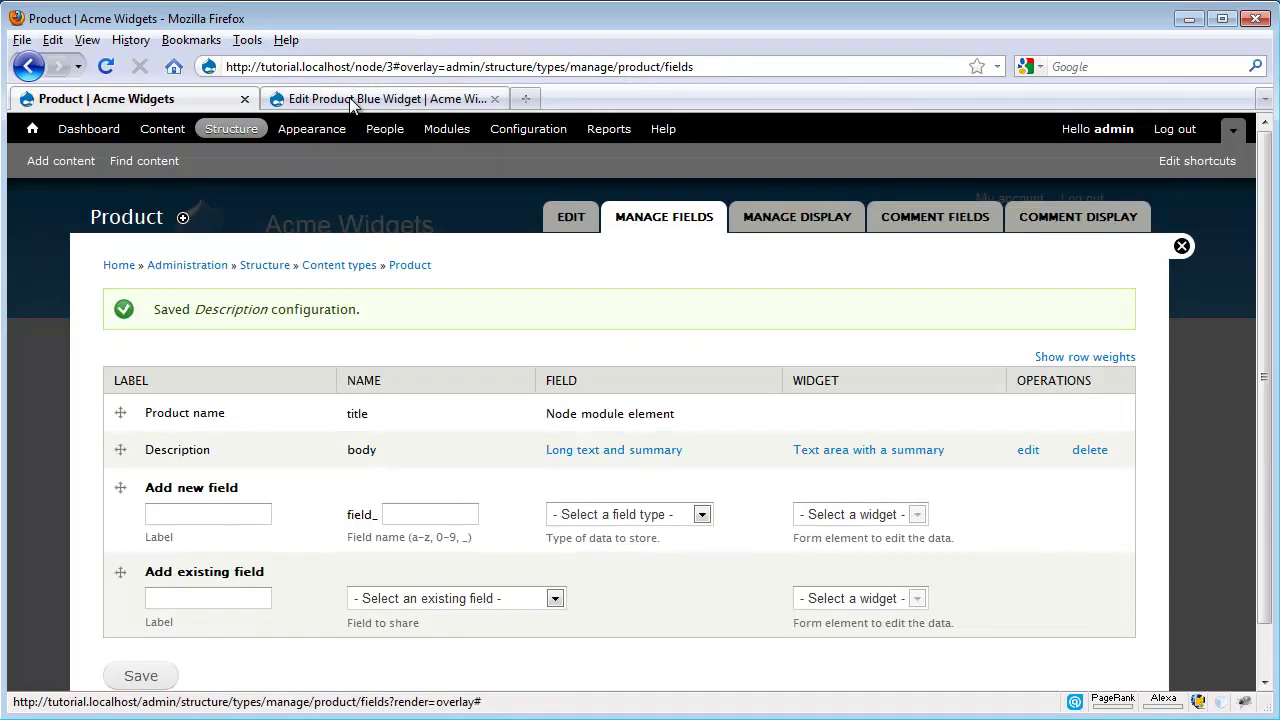
# Reload the Blue Widget edit form to show the 'Product name' and 'Description' labels.
pyautogui.click(350, 99)
pyautogui.click(107, 65)
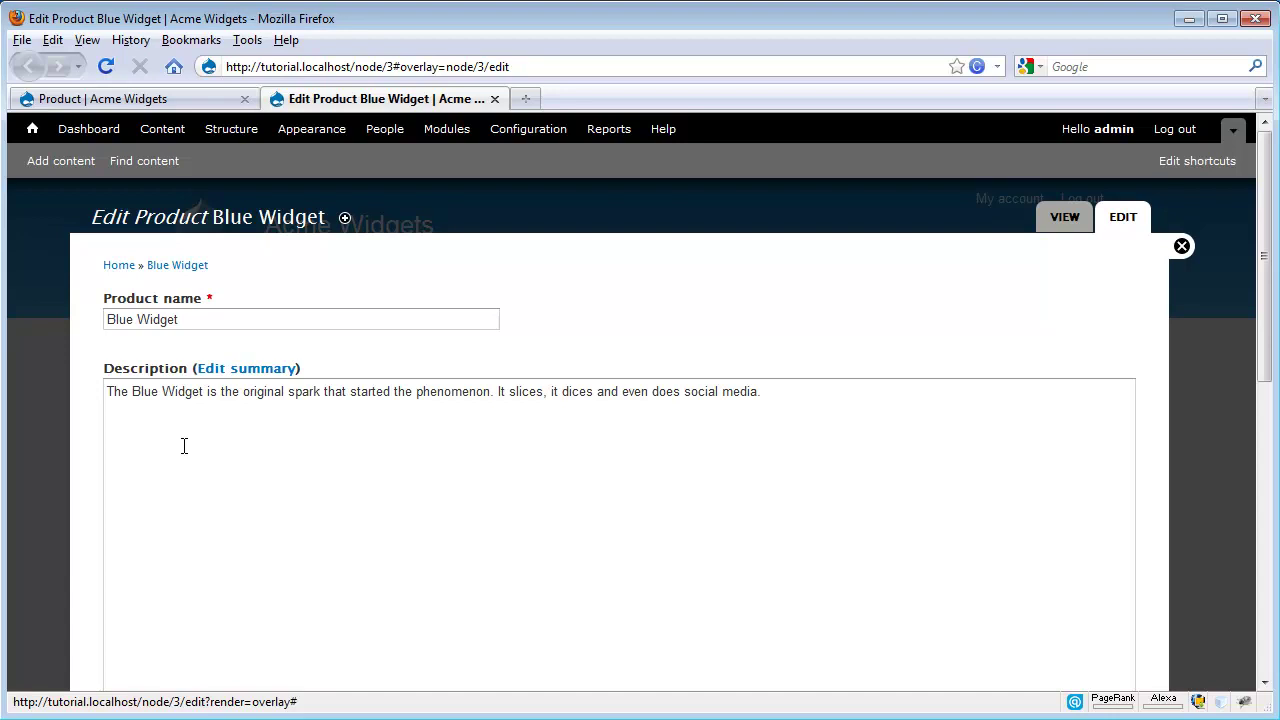
# Uncheck 'Promoted to front page' in Product's default publishing options and save the content type.
pyautogui.click(105, 99)
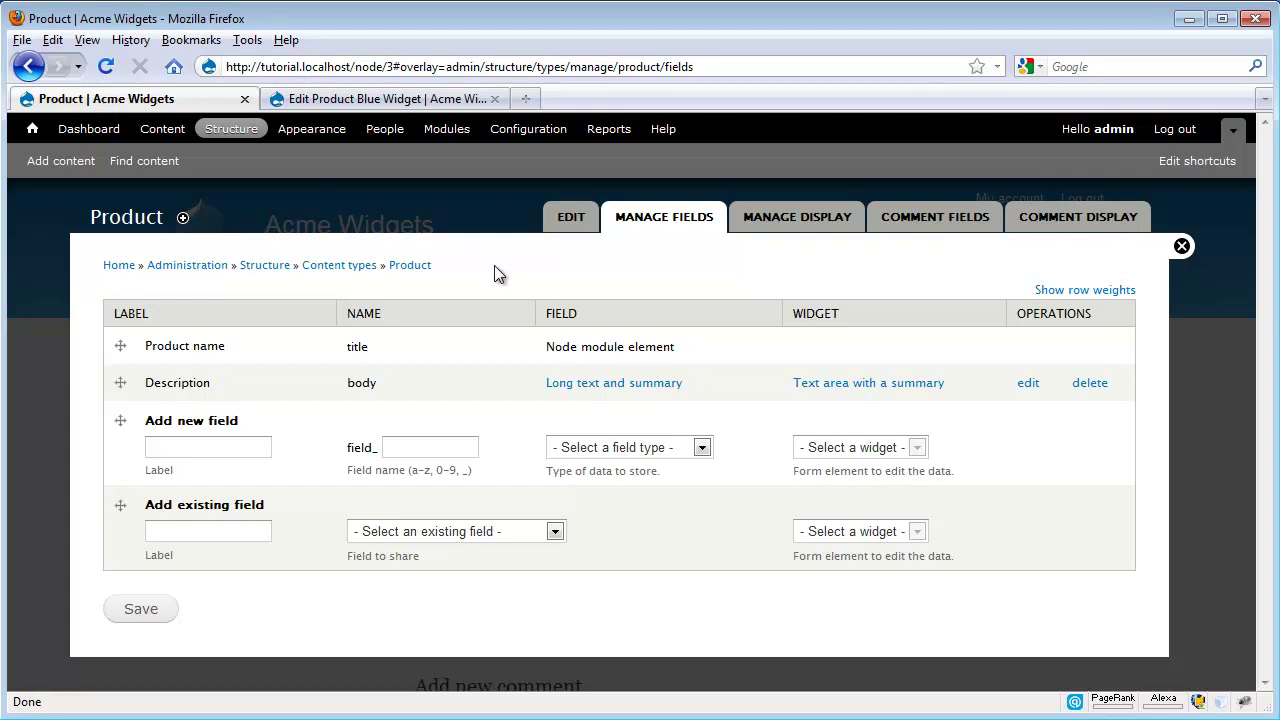
pyautogui.click(563, 224)
pyautogui.scroll(-5, 539, 296)
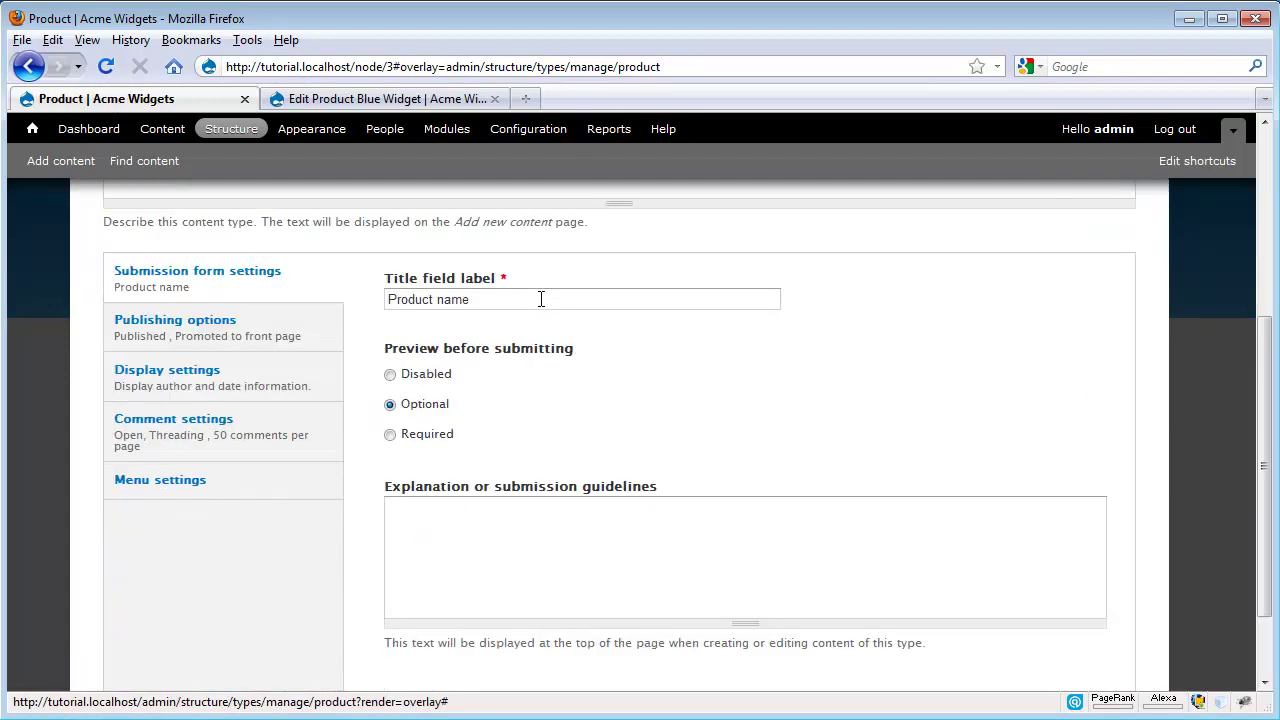
pyautogui.click(168, 336)
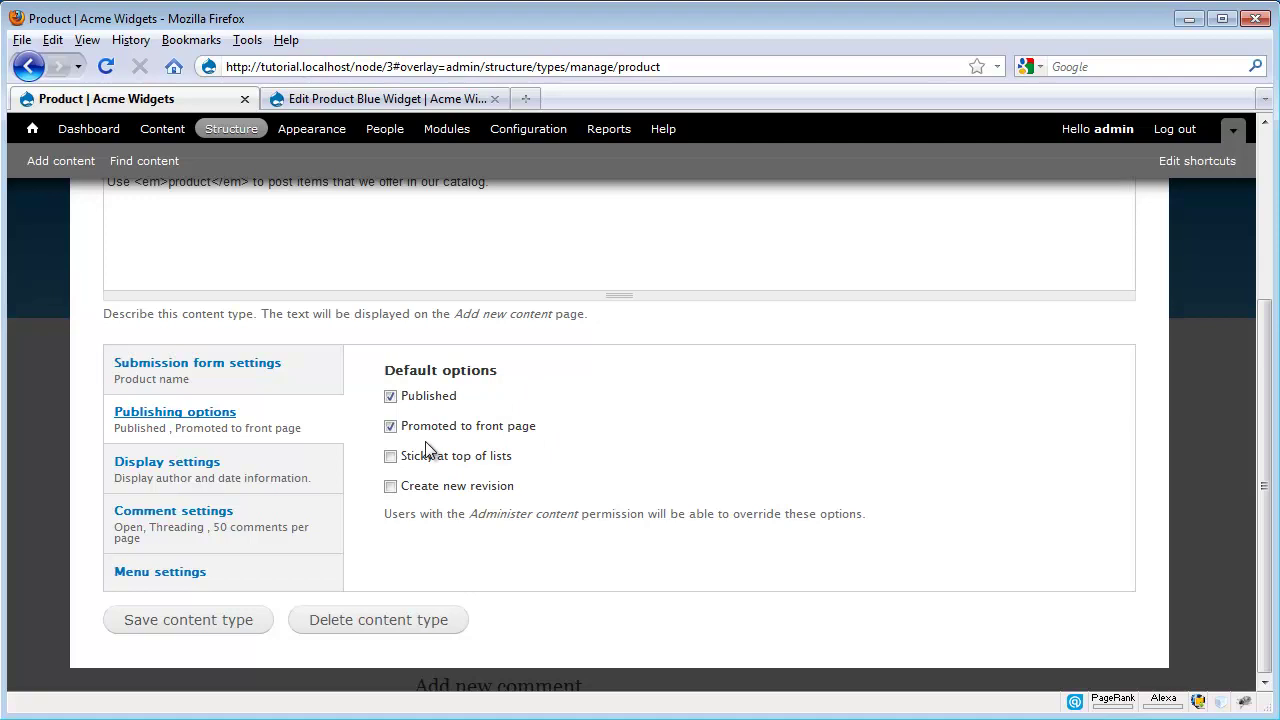
pyautogui.click(391, 428)
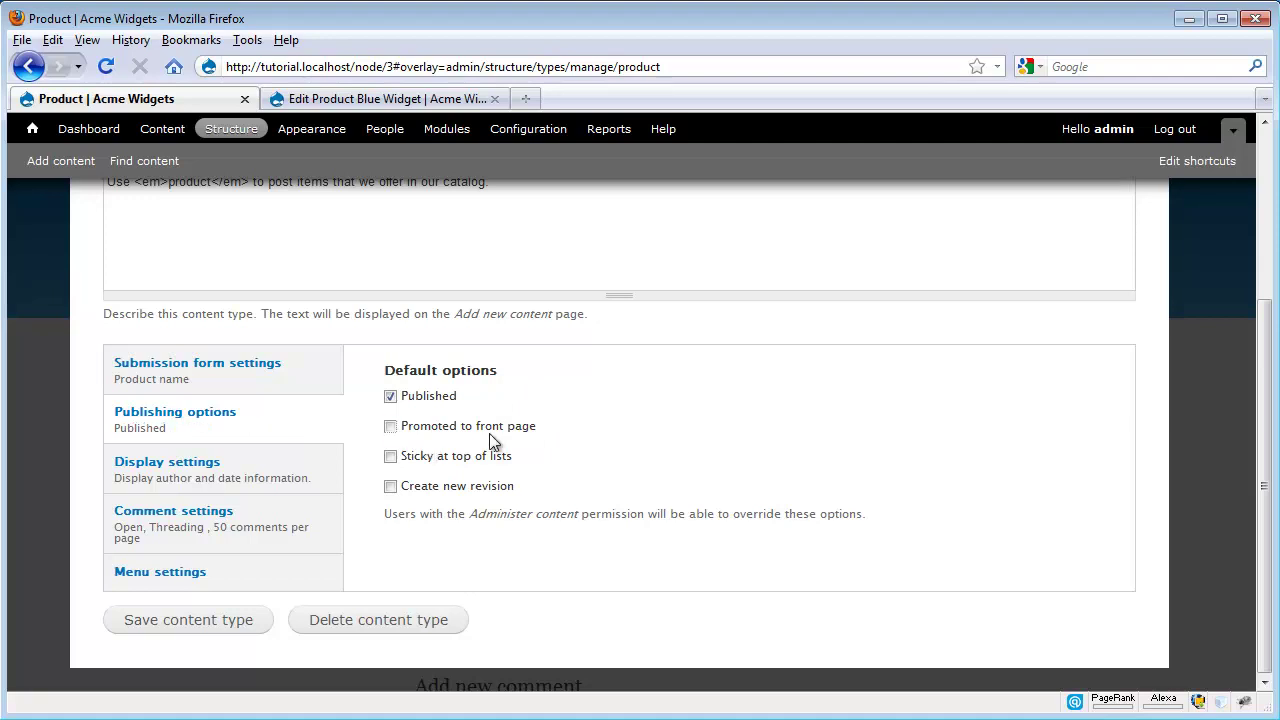
pyautogui.click(207, 627)
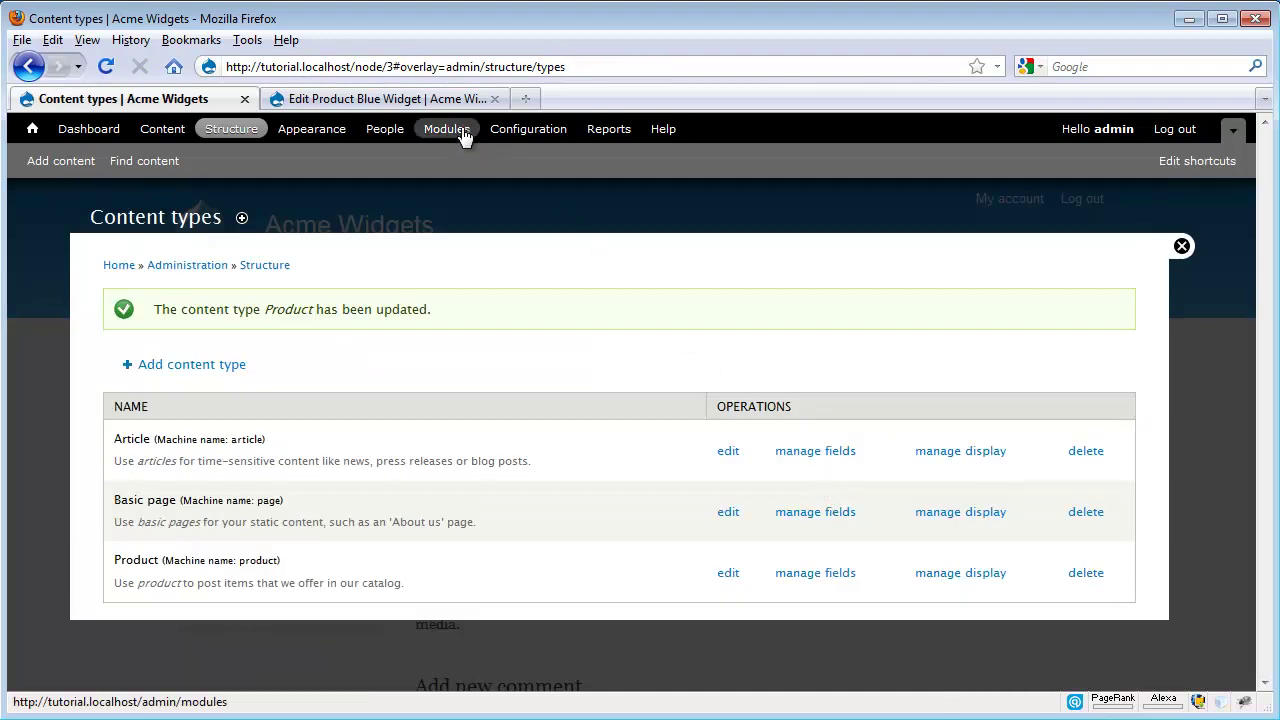
# Reload the Blue Widget edit form and show its Publishing options, still promoted to front page.
pyautogui.click(450, 102)
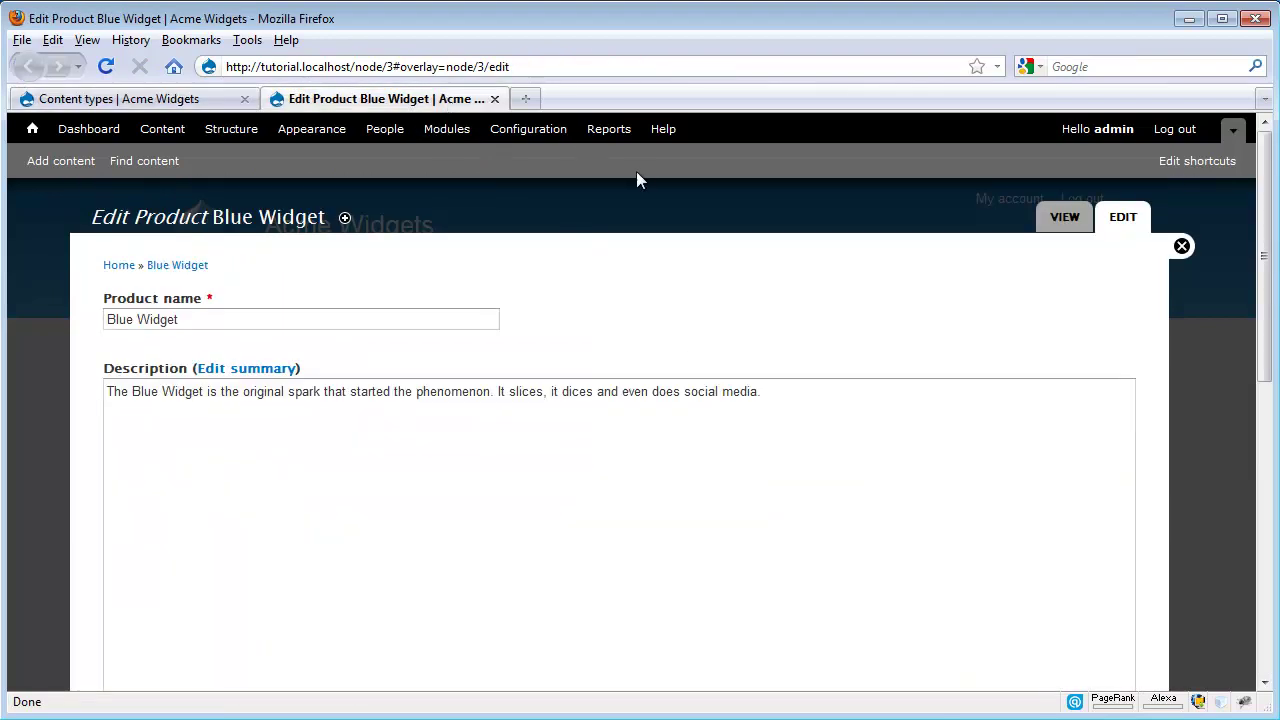
pyautogui.click(105, 66)
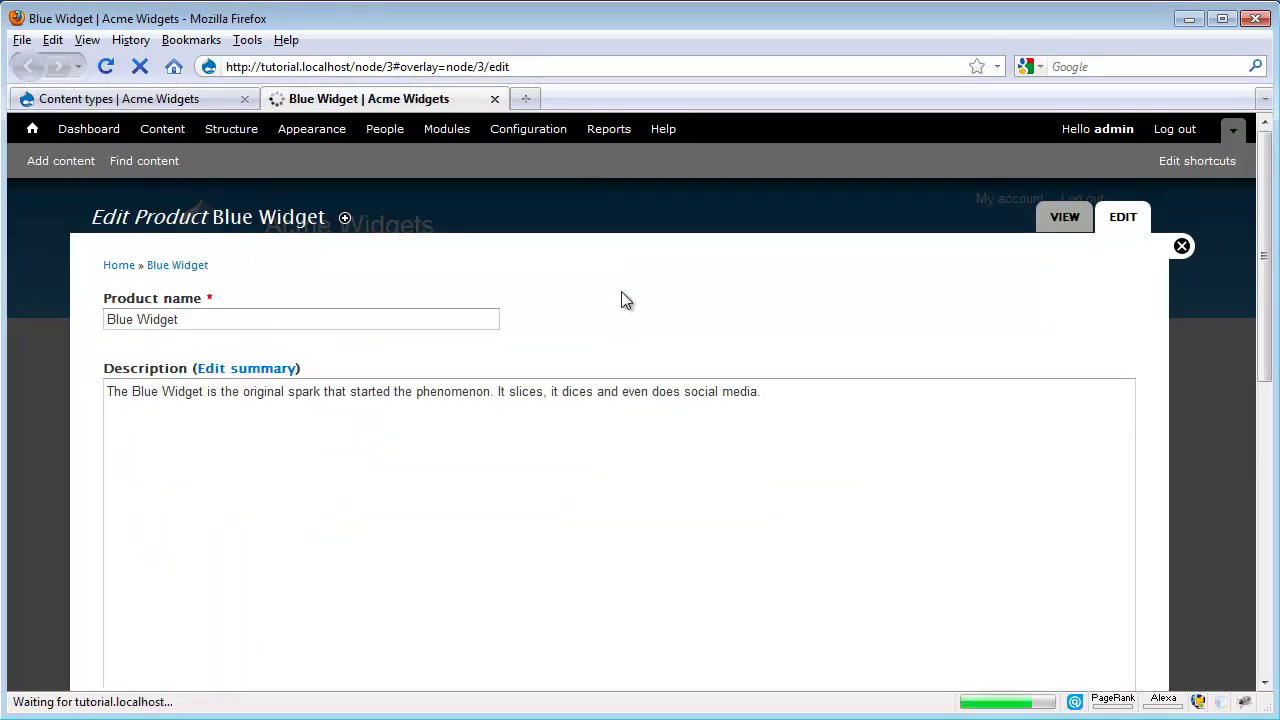
pyautogui.scroll(-10, 617, 291)
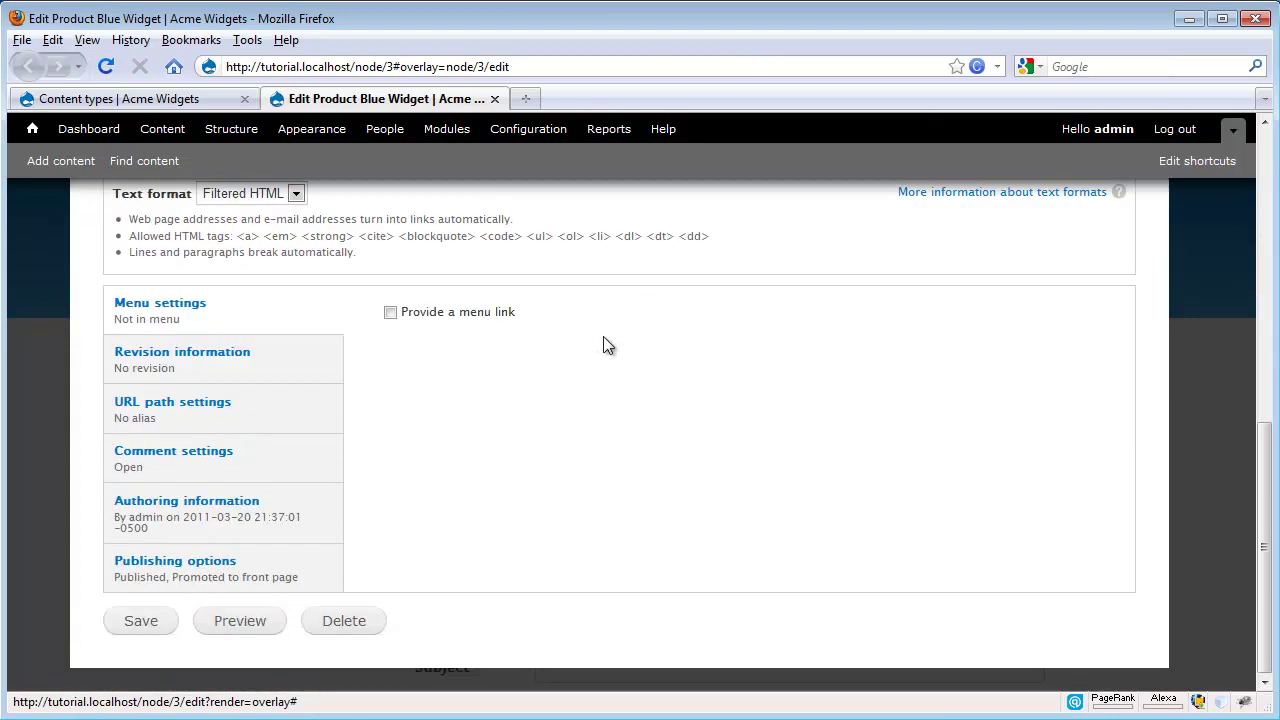
pyautogui.click(203, 572)
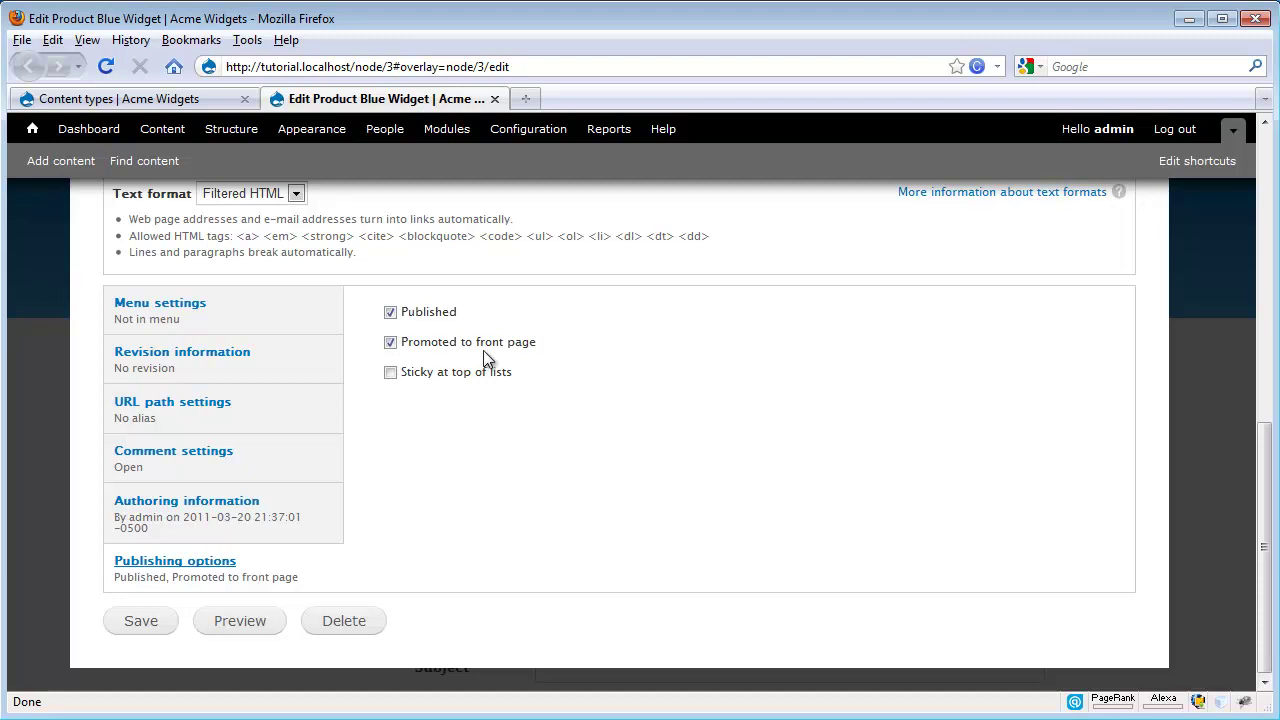
pyautogui.scroll(15, 505, 360)
# Open a new Product form in a separate tab to check its default publishing options.
pyautogui.rightClick(72, 164)
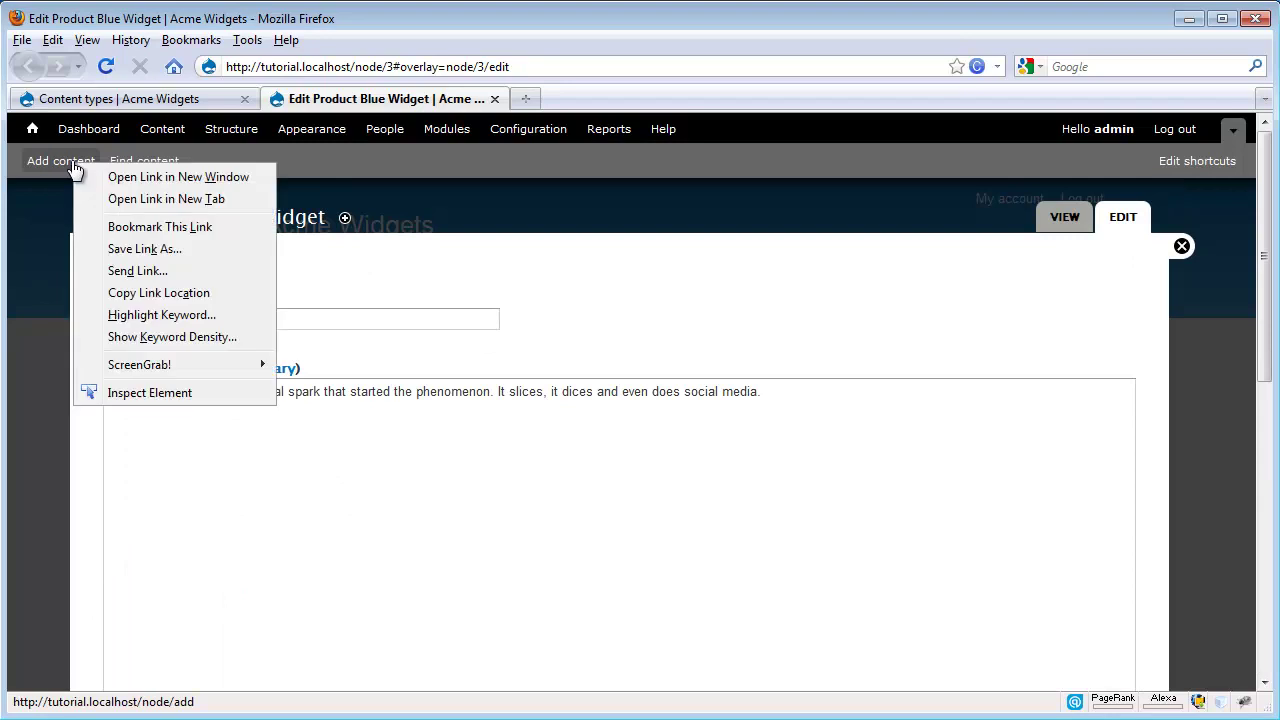
pyautogui.click(100, 205)
pyautogui.click(588, 99)
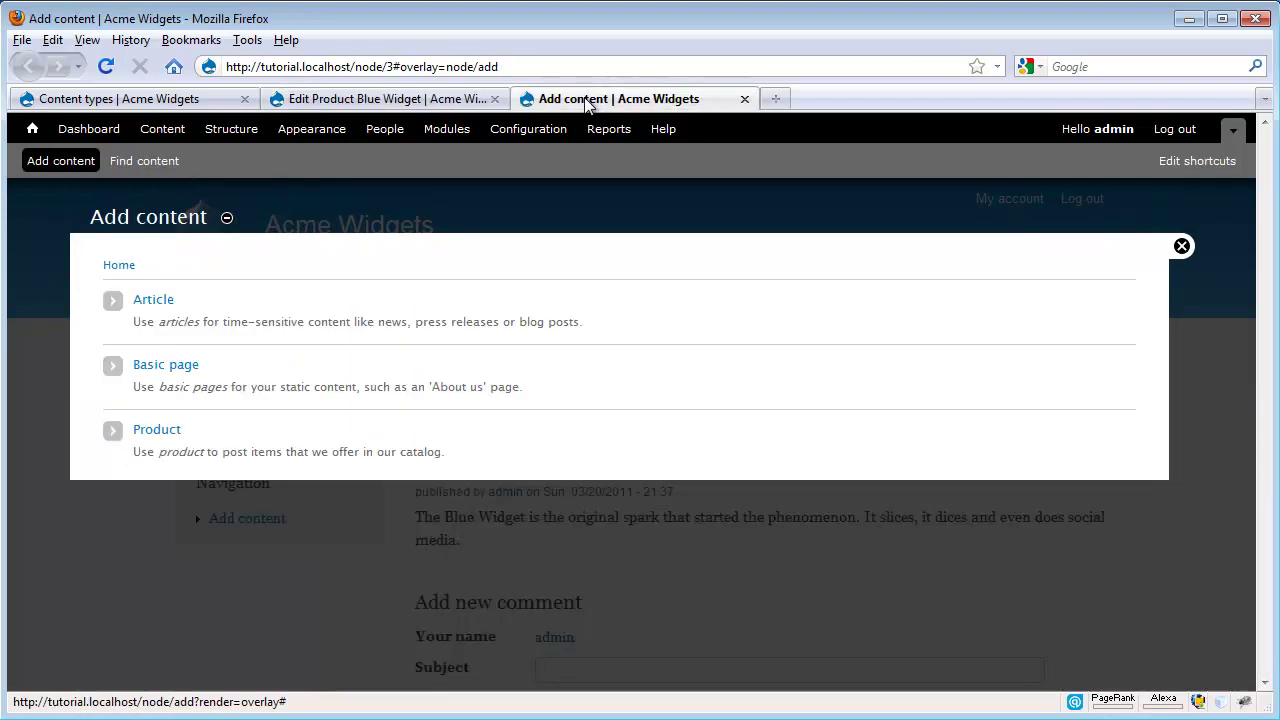
pyautogui.click(160, 431)
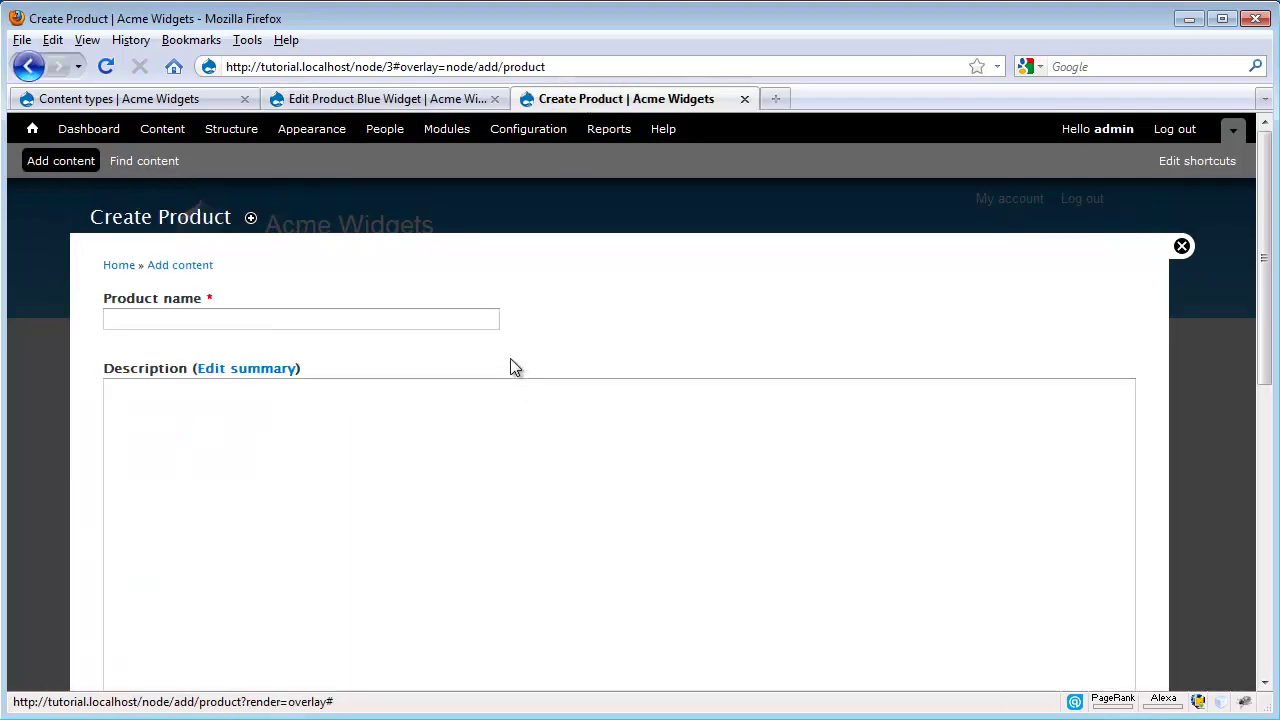
pyautogui.scroll(-10, 512, 360)
pyautogui.click(185, 564)
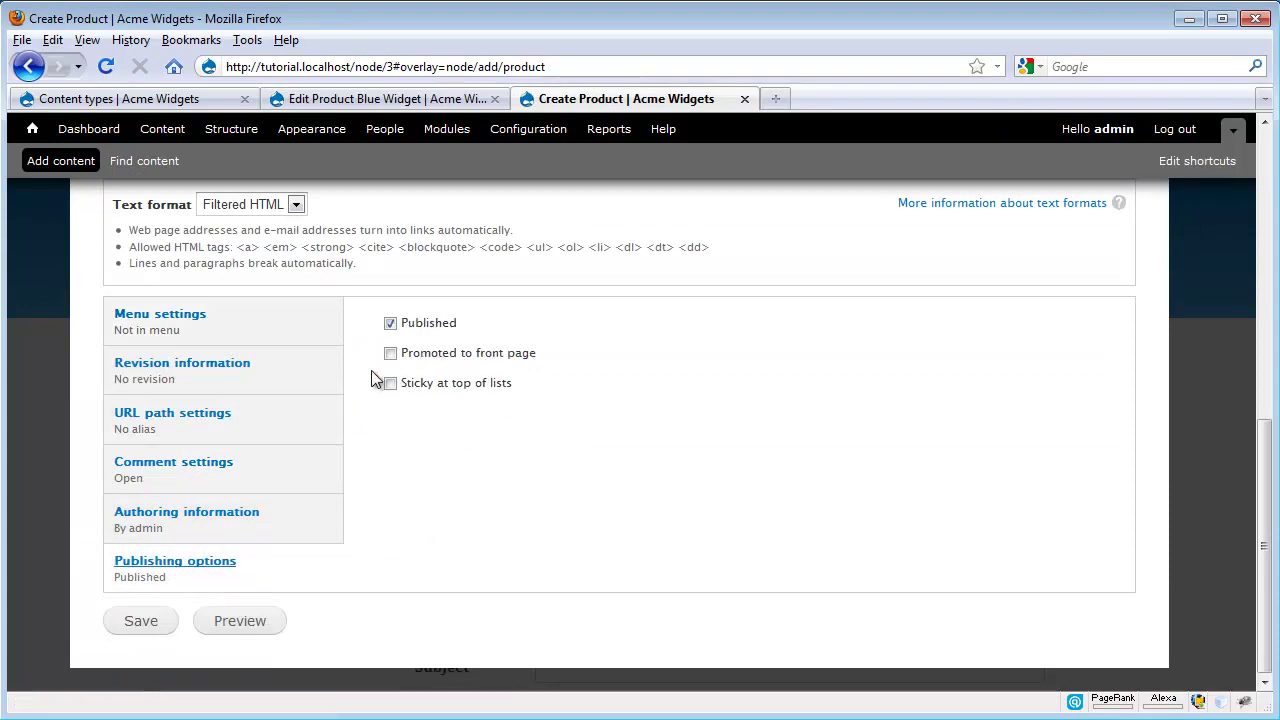
# Uncheck 'Promoted to front page' on Blue Widget and save it.
pyautogui.click(310, 99)
pyautogui.scroll(-10, 608, 420)
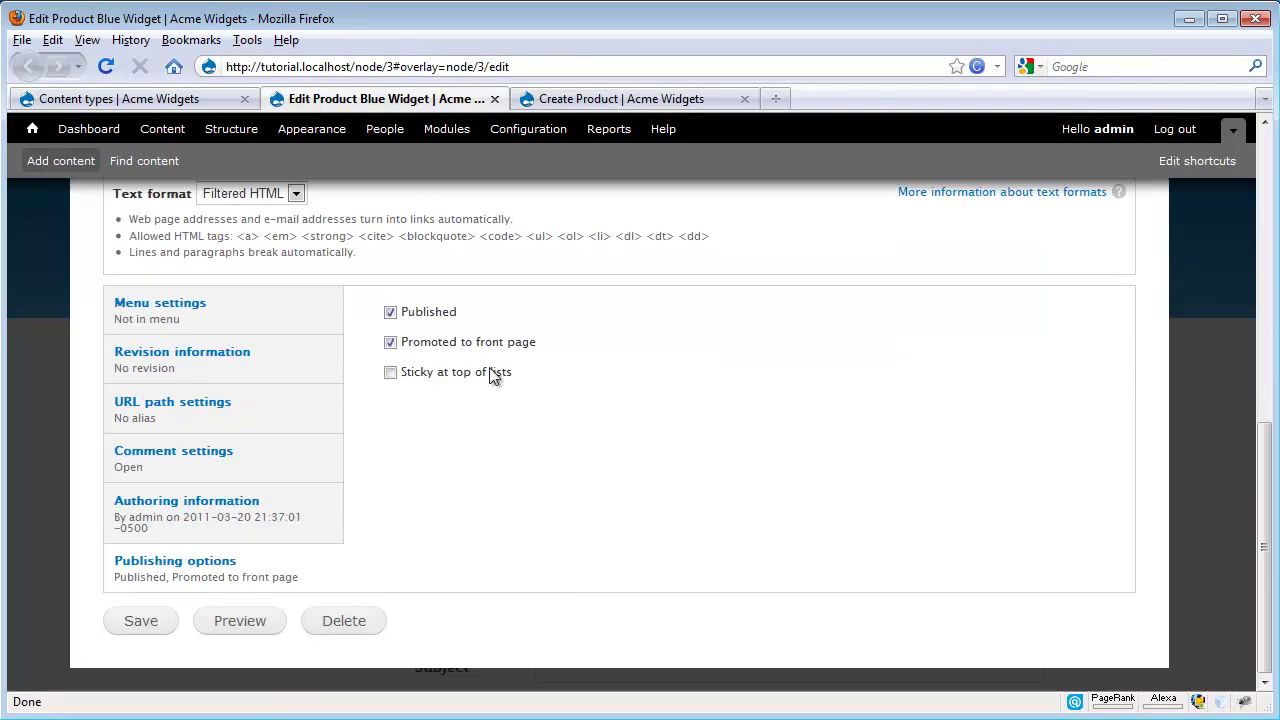
pyautogui.click(396, 343)
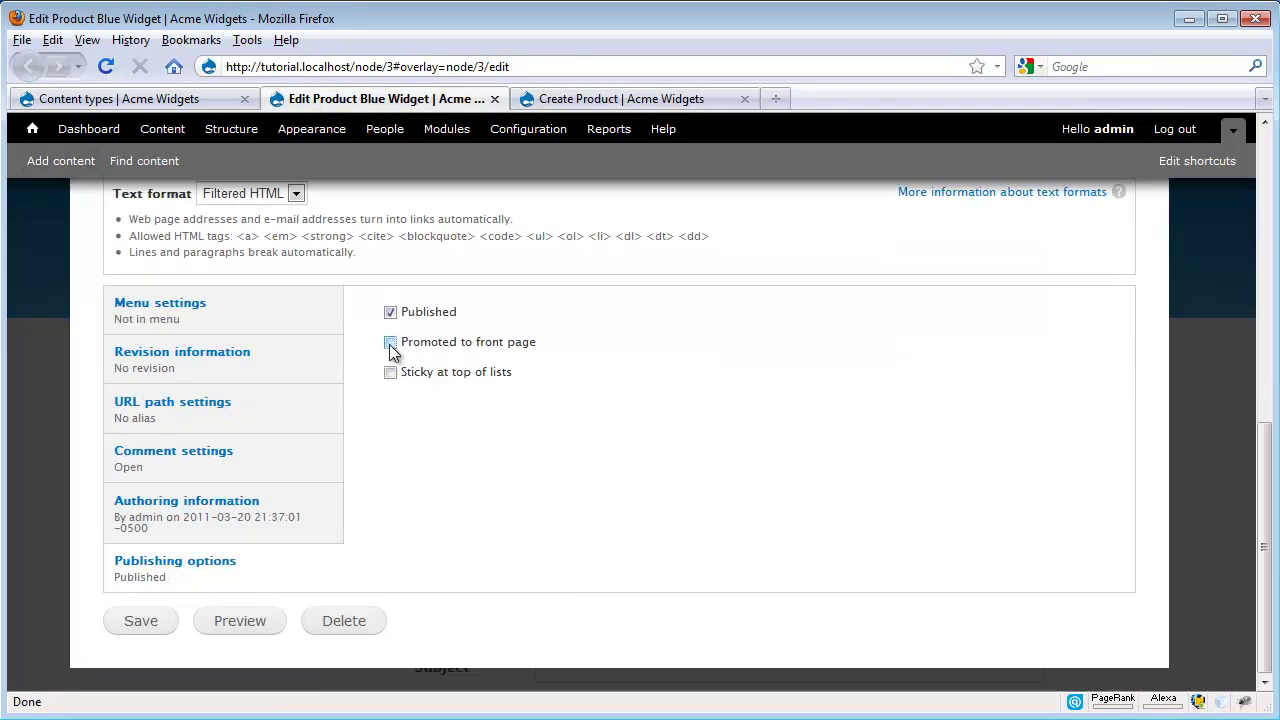
pyautogui.click(138, 620)
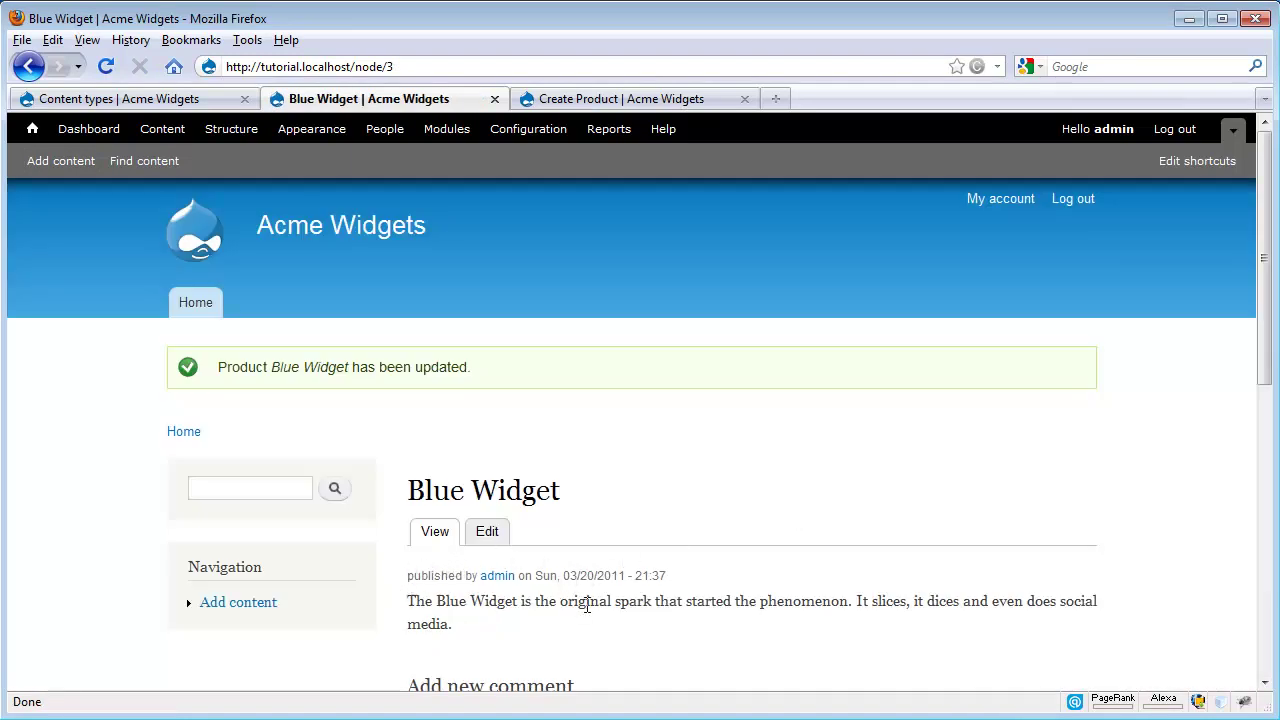
# Uncheck 'Display author and date information' in Product's display settings and save the content type.
pyautogui.click(197, 101)
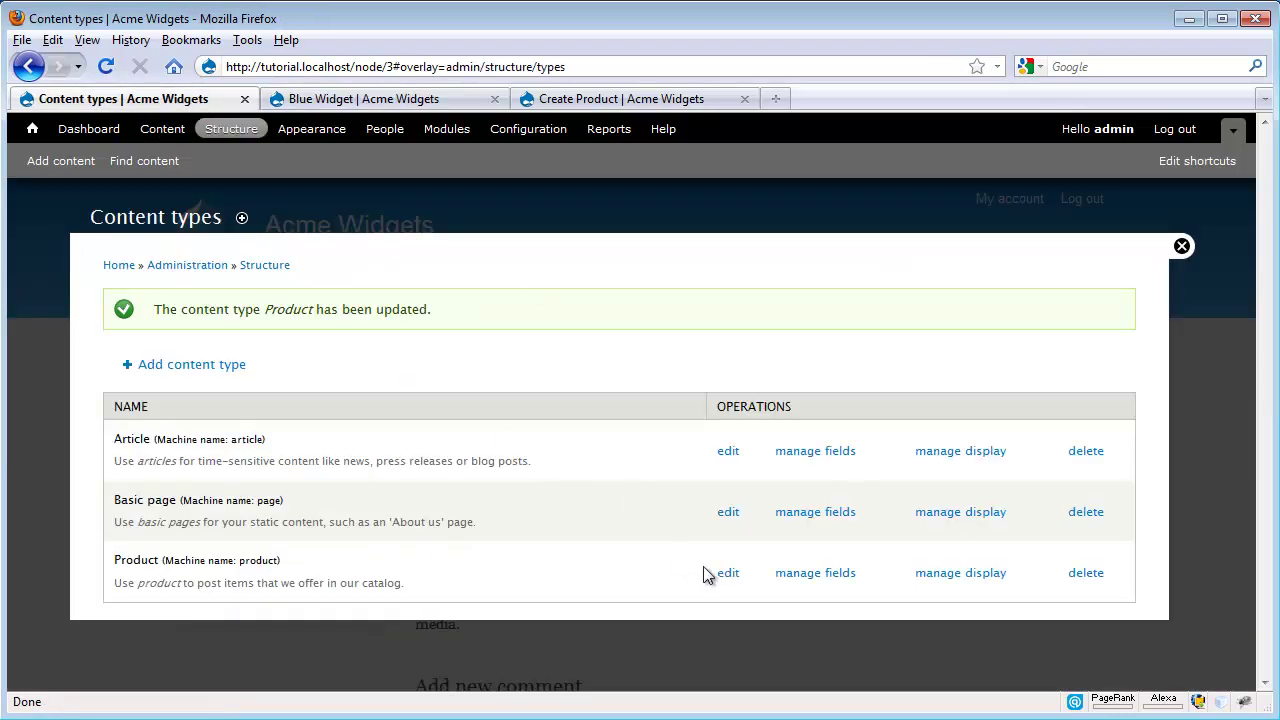
pyautogui.click(728, 572)
pyautogui.scroll(-4, 584, 333)
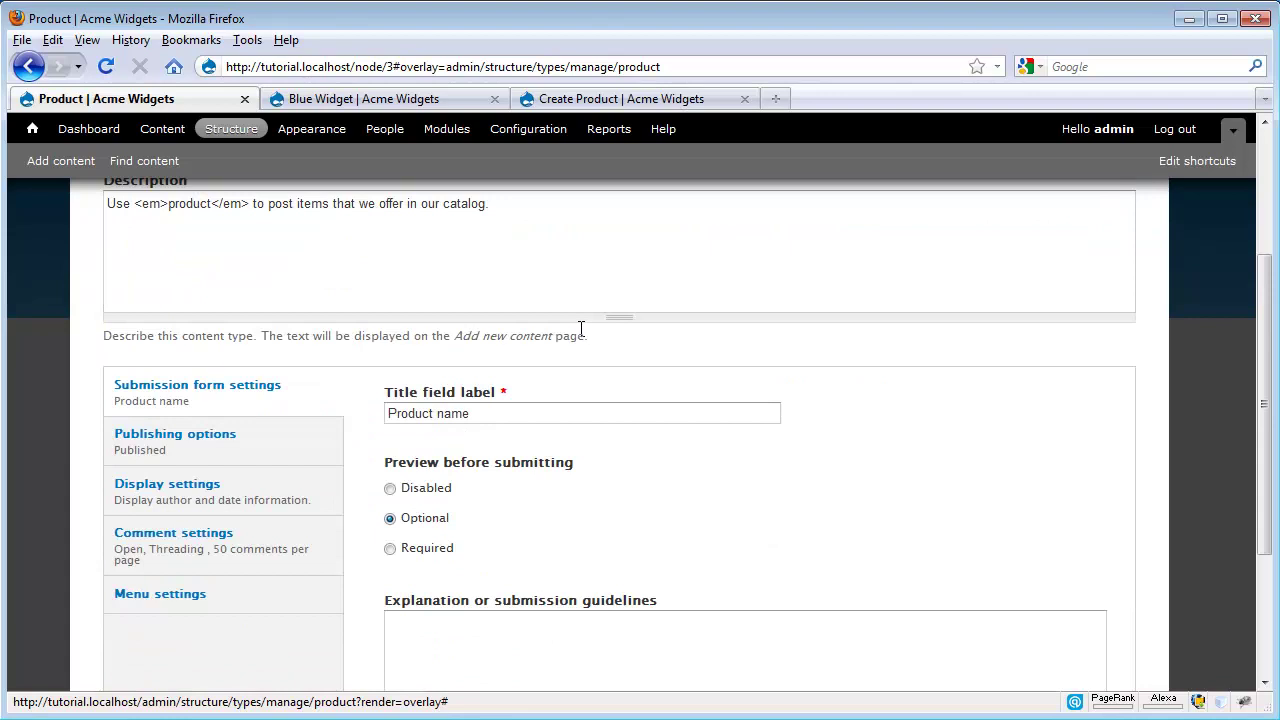
pyautogui.click(202, 492)
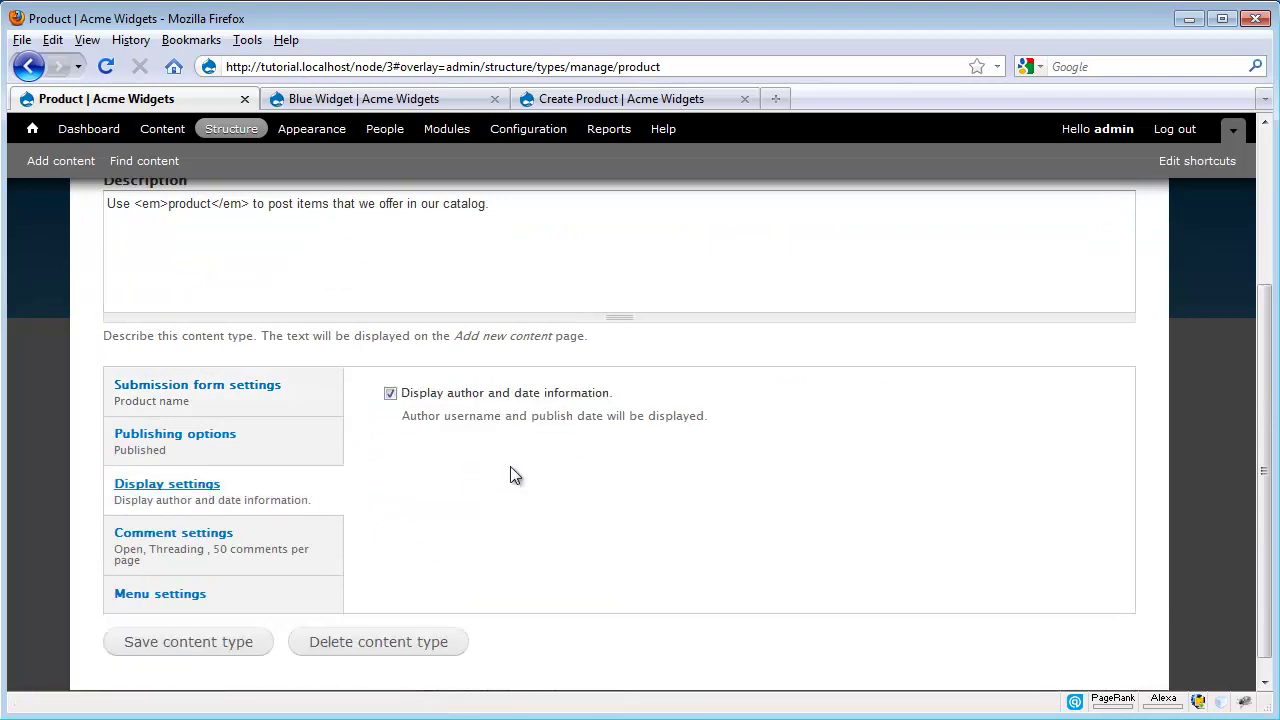
pyautogui.click(390, 394)
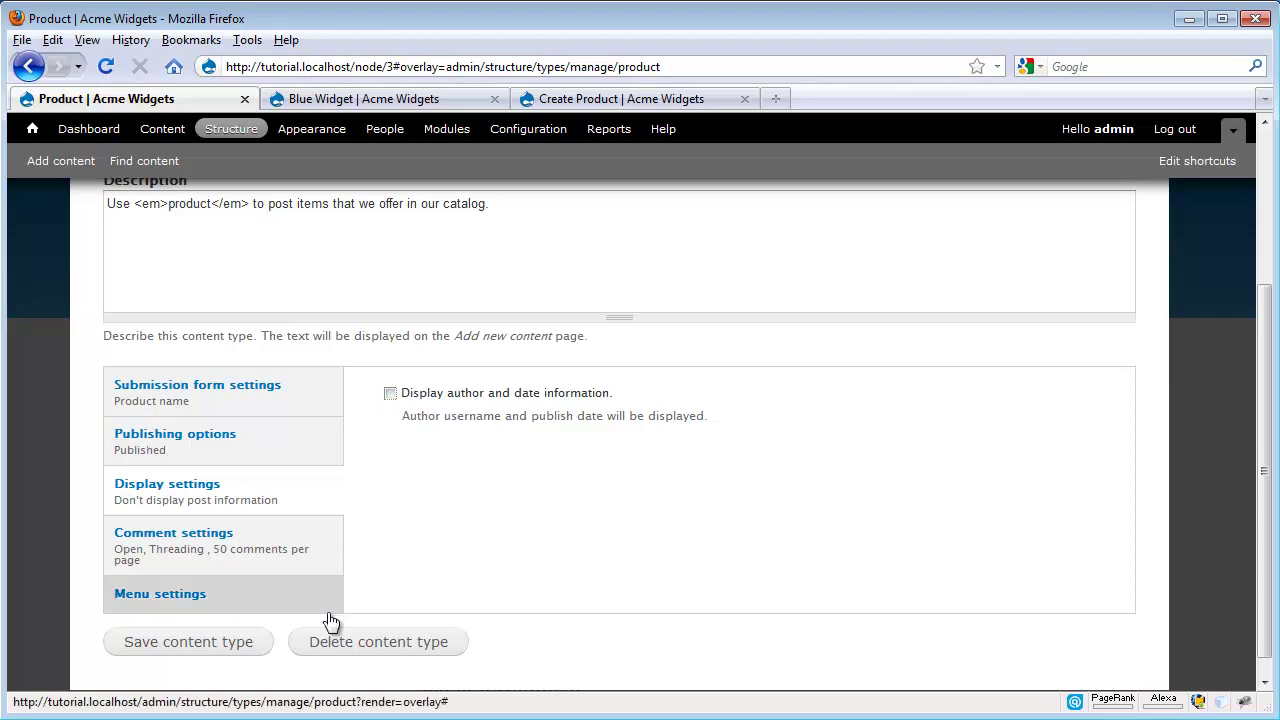
pyautogui.click(246, 644)
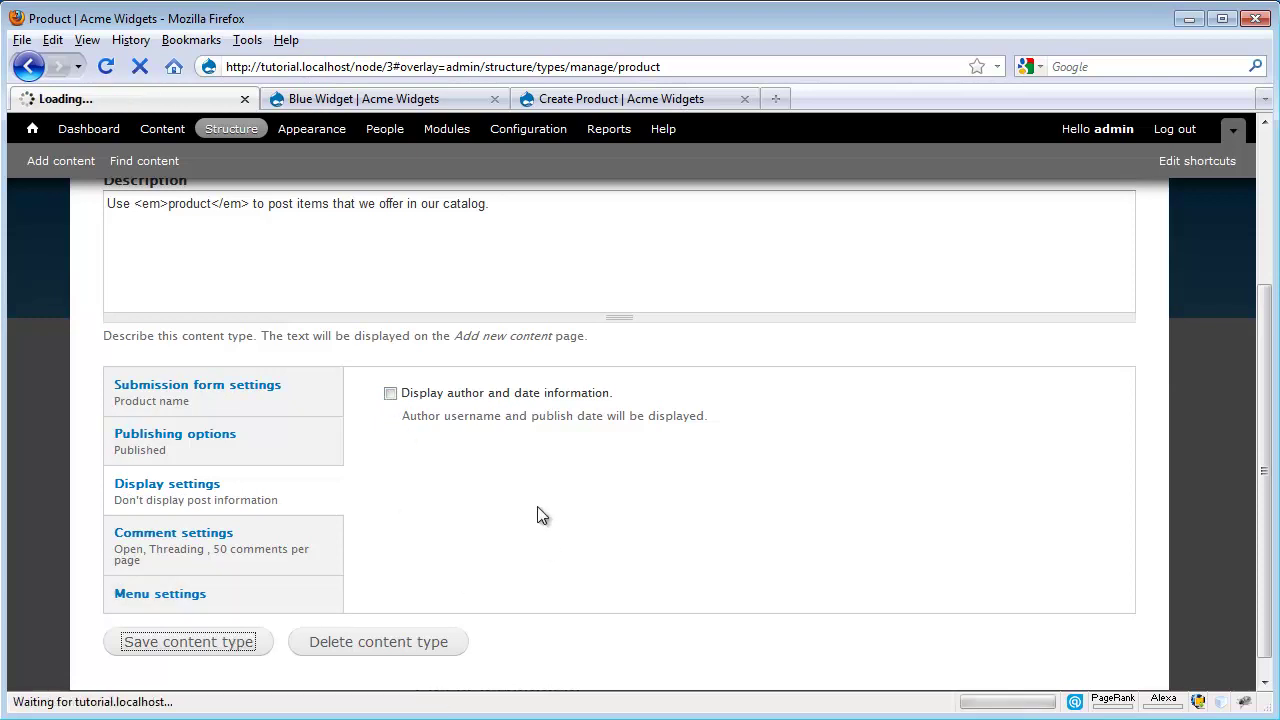
pyautogui.click(360, 98)
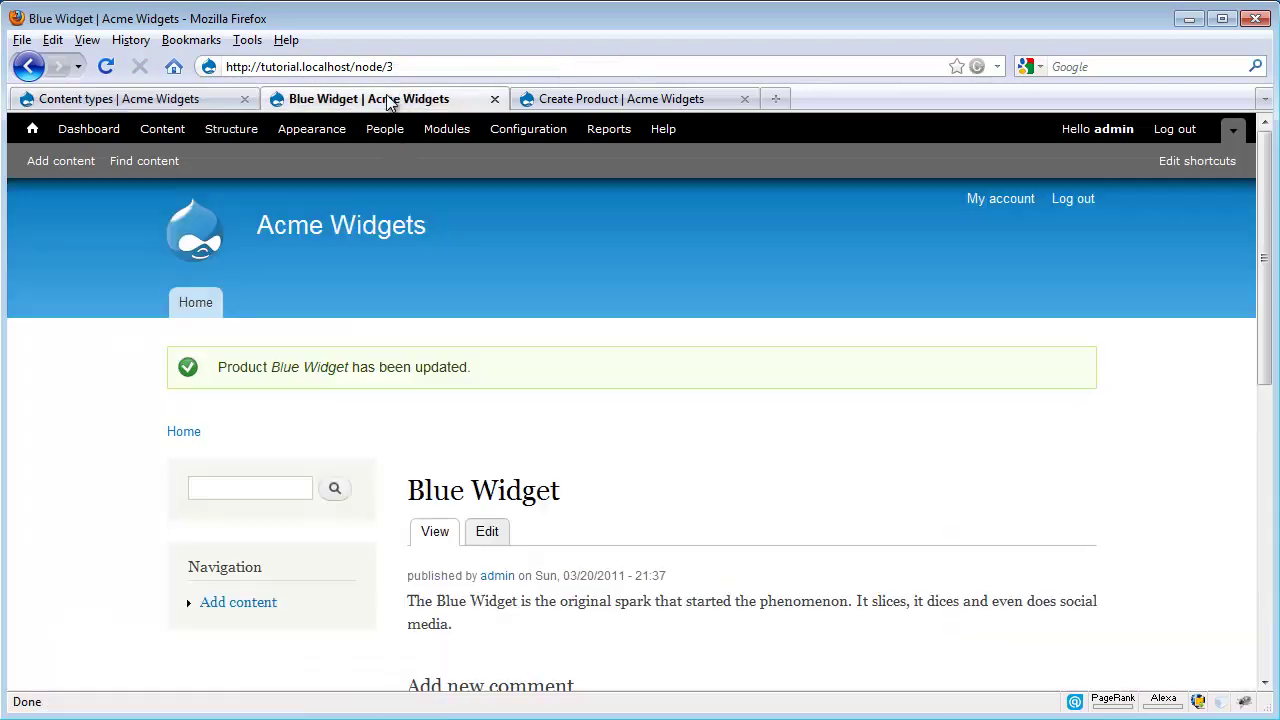
# Reload the Blue Widget page to confirm the author and date line is gone.
pyautogui.click(106, 67)
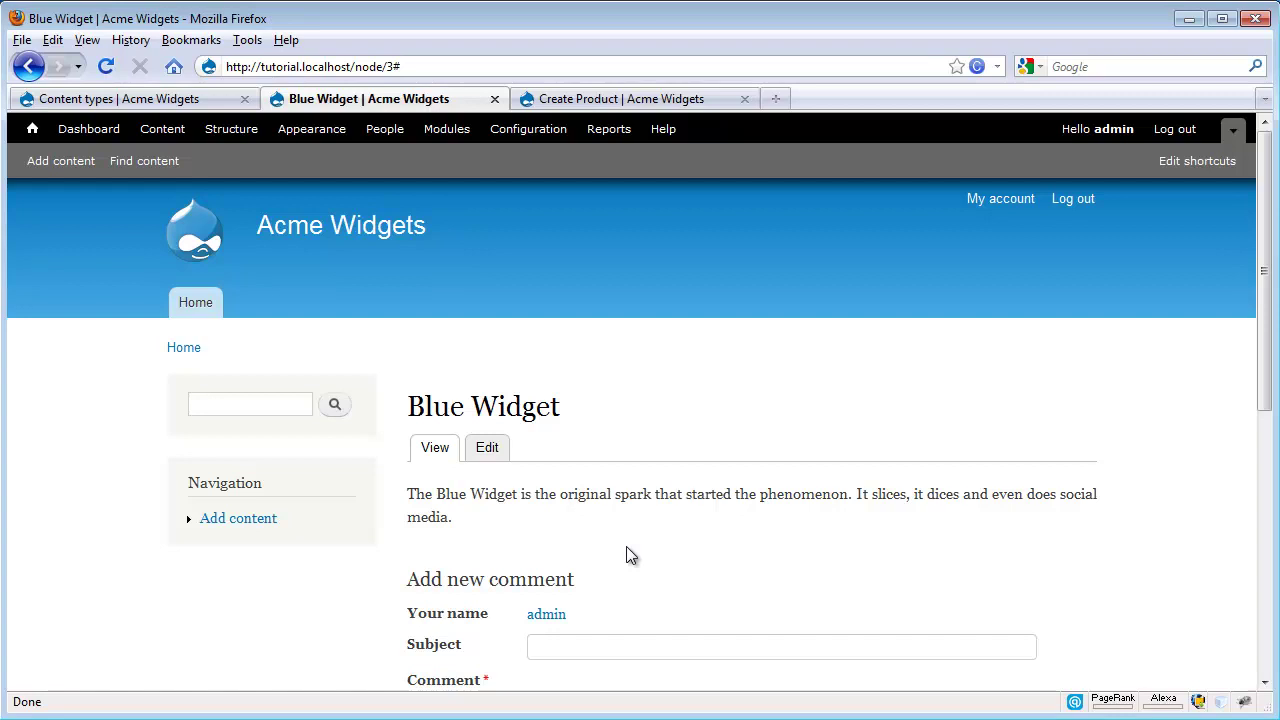
# Set the Product content type's default comment setting to Hidden and save the content type.
pyautogui.click(115, 98)
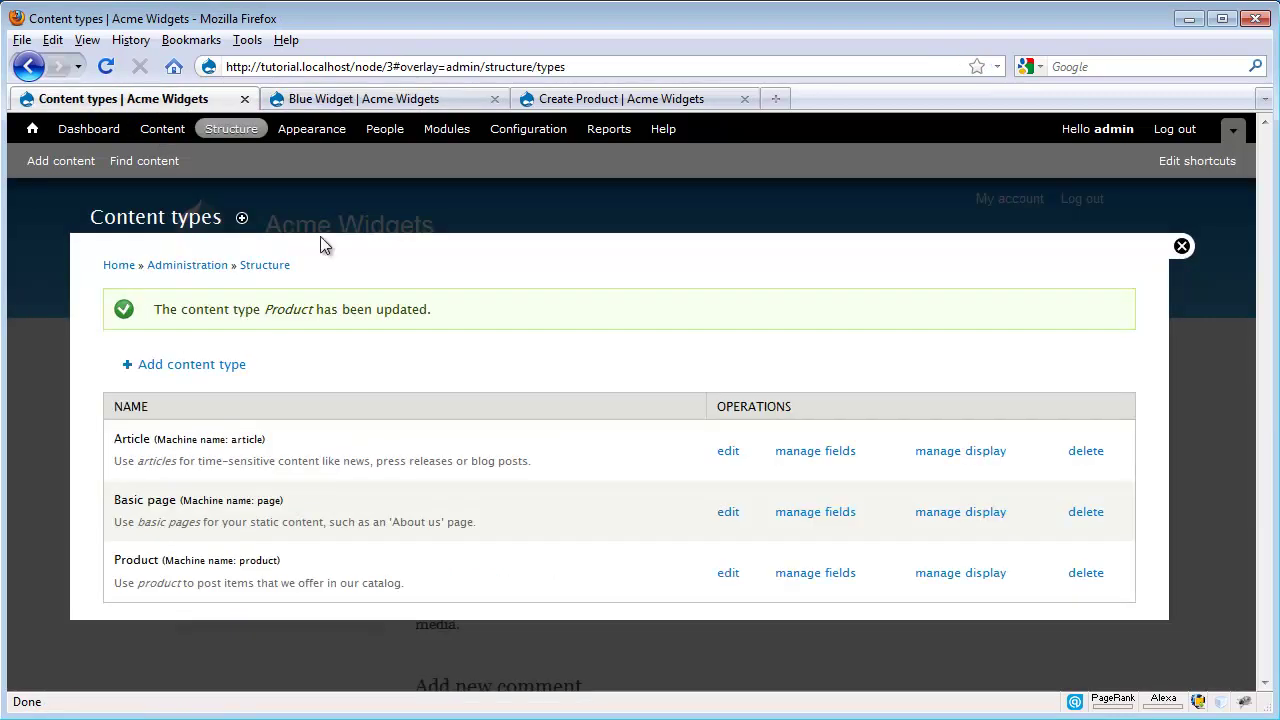
pyautogui.click(728, 574)
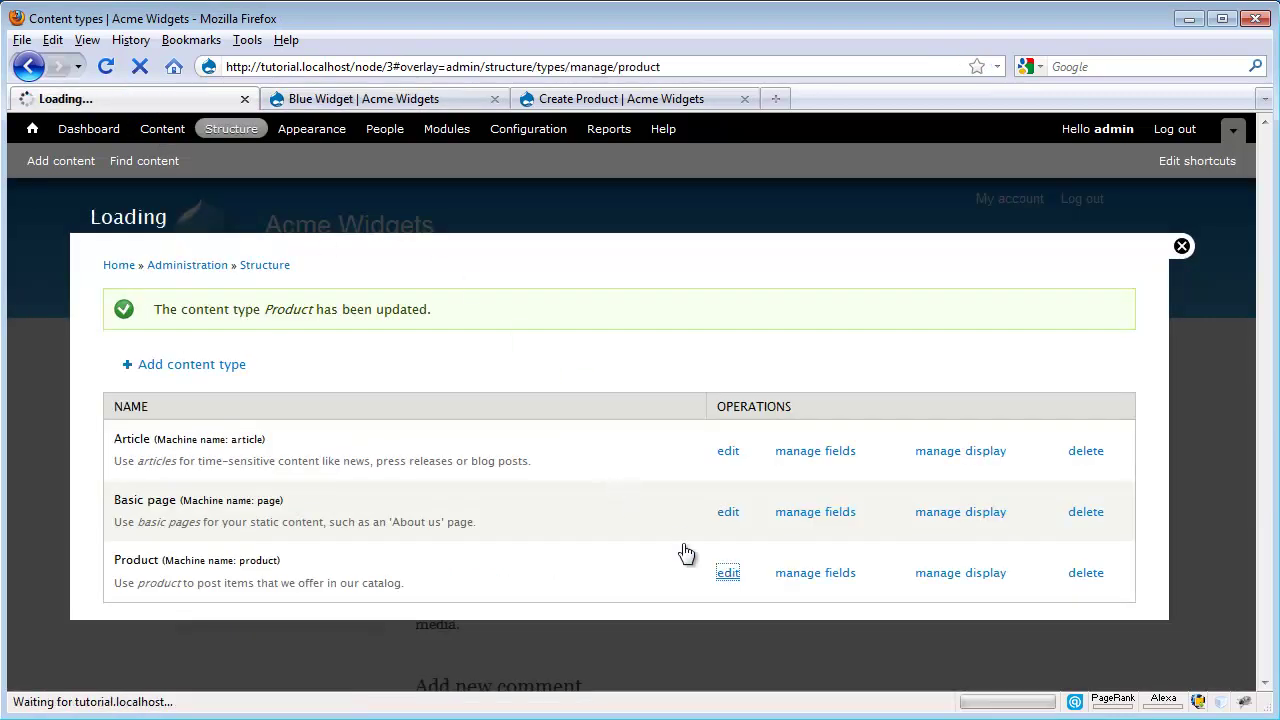
pyautogui.scroll(-6, 623, 428)
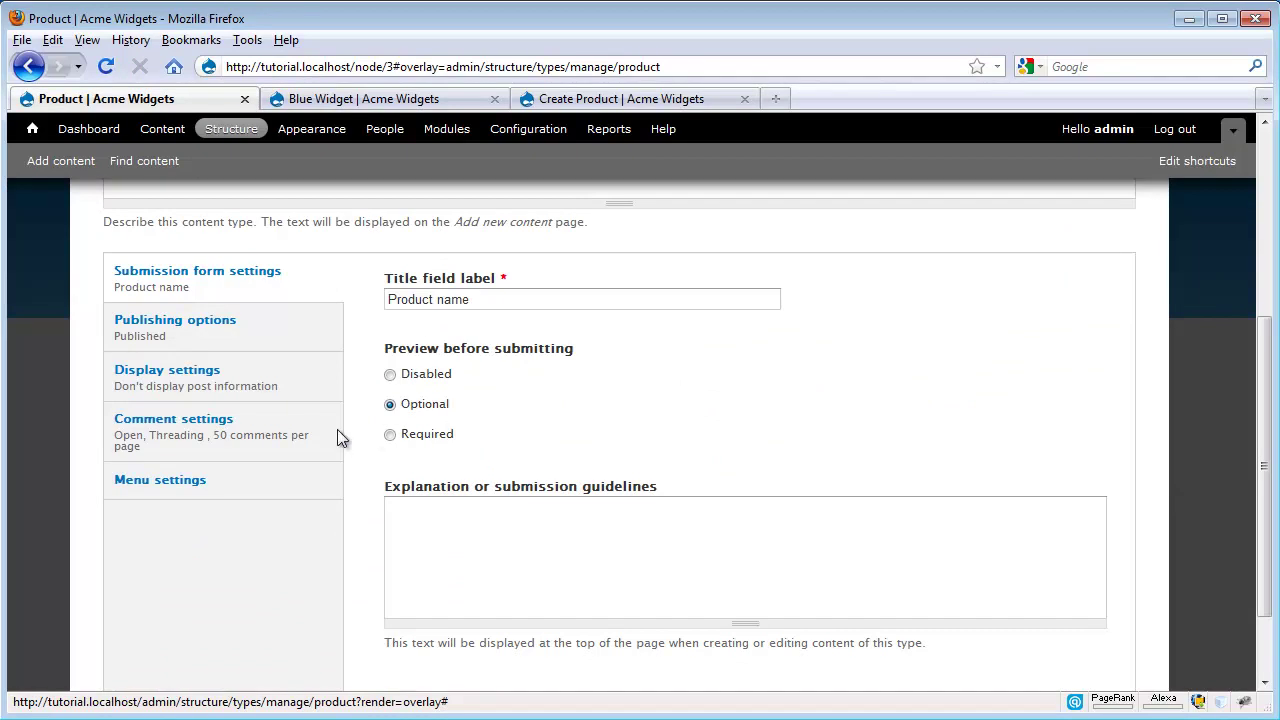
pyautogui.click(243, 434)
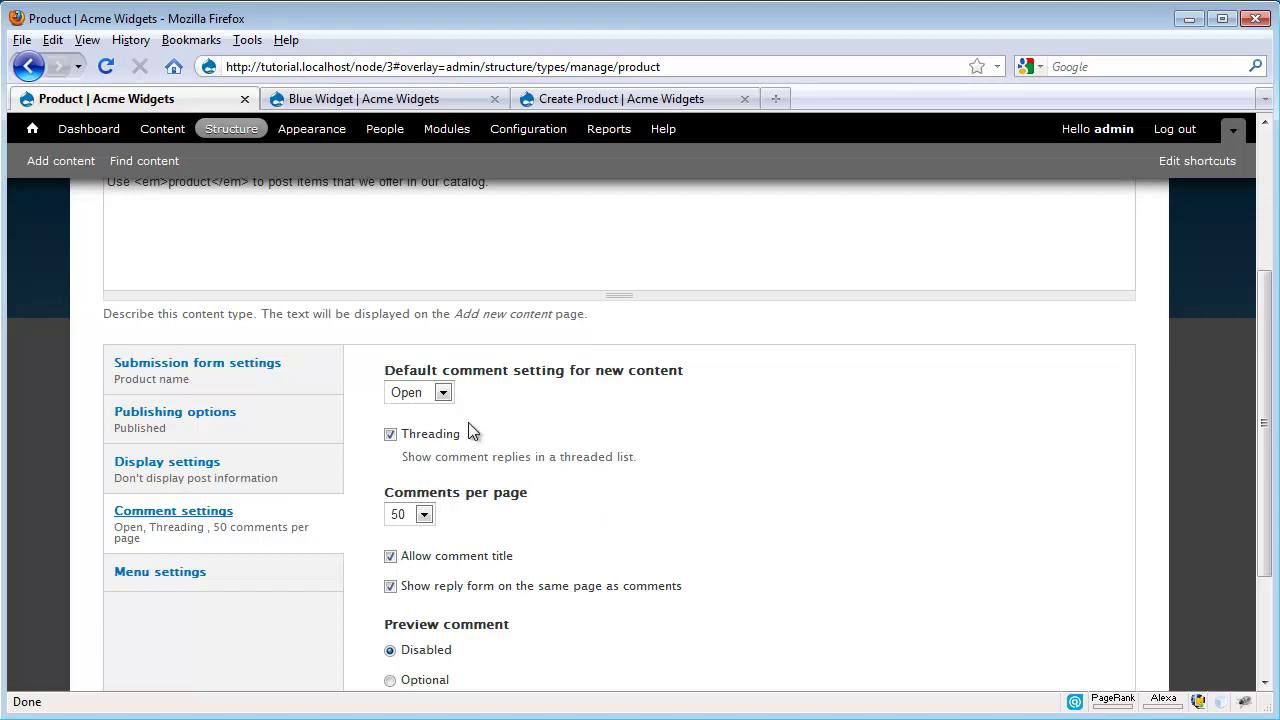
pyautogui.click(445, 396)
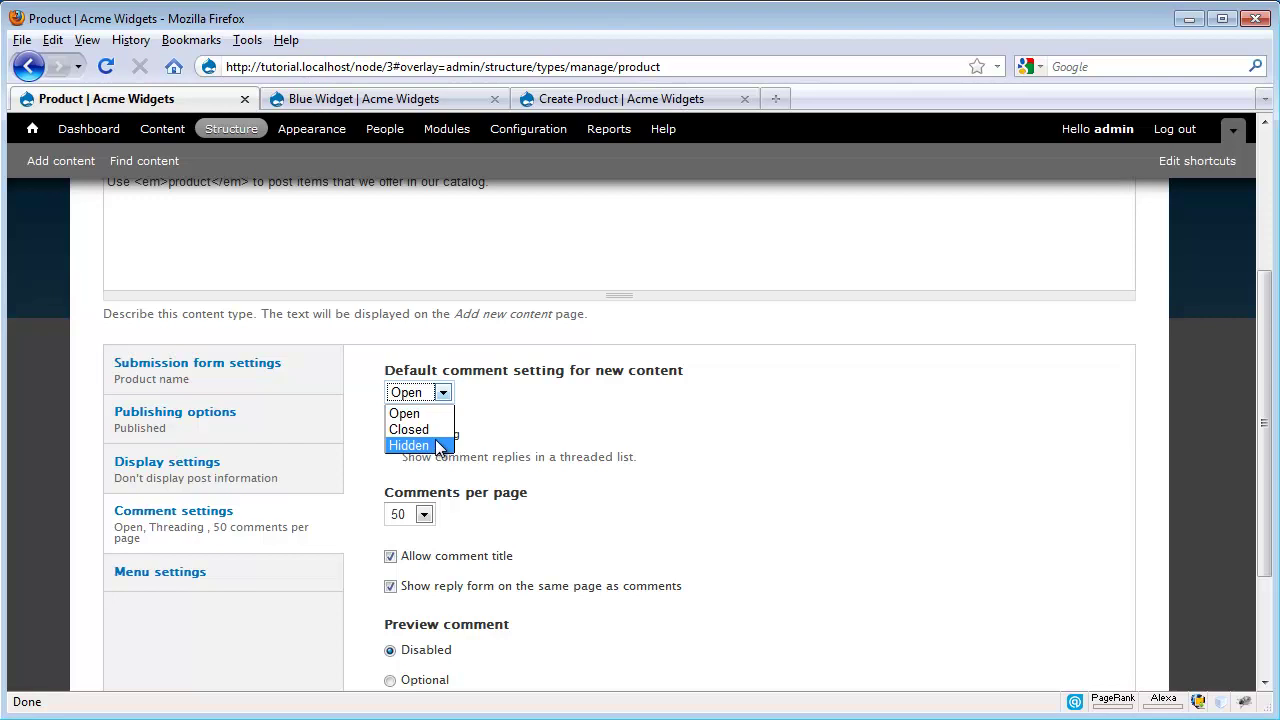
pyautogui.click(447, 446)
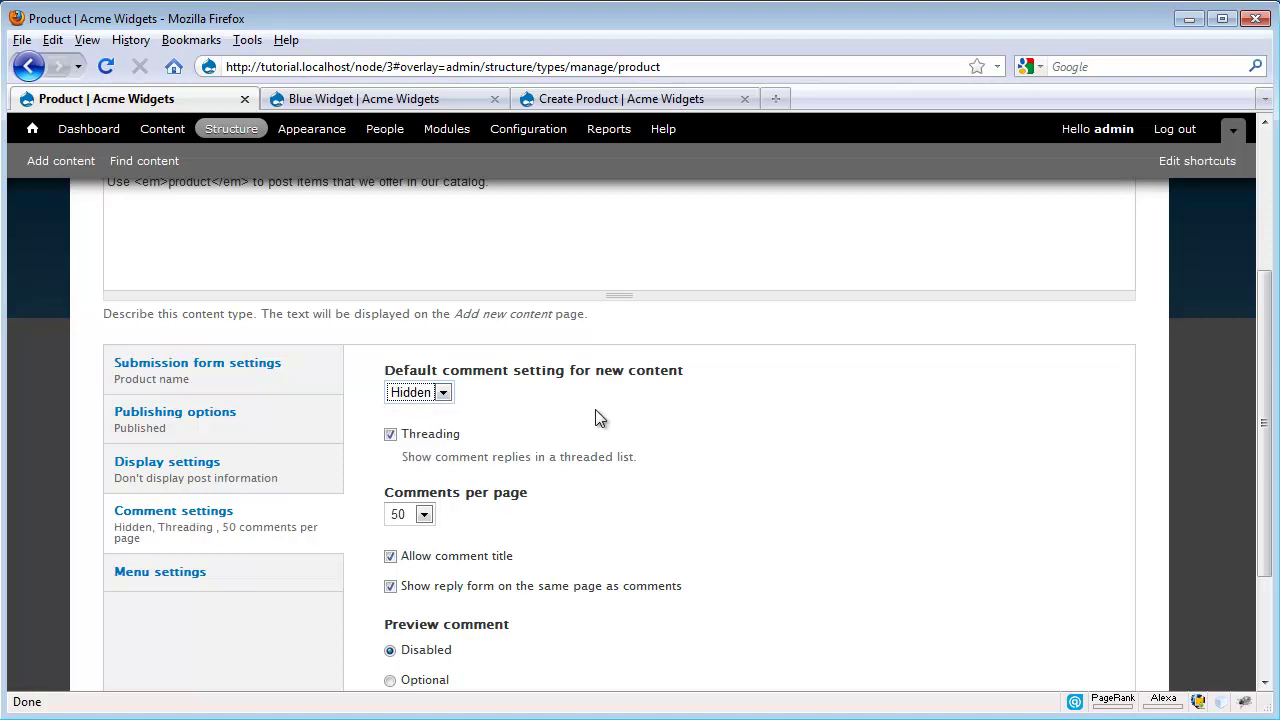
pyautogui.scroll(-3, 595, 418)
pyautogui.click(206, 628)
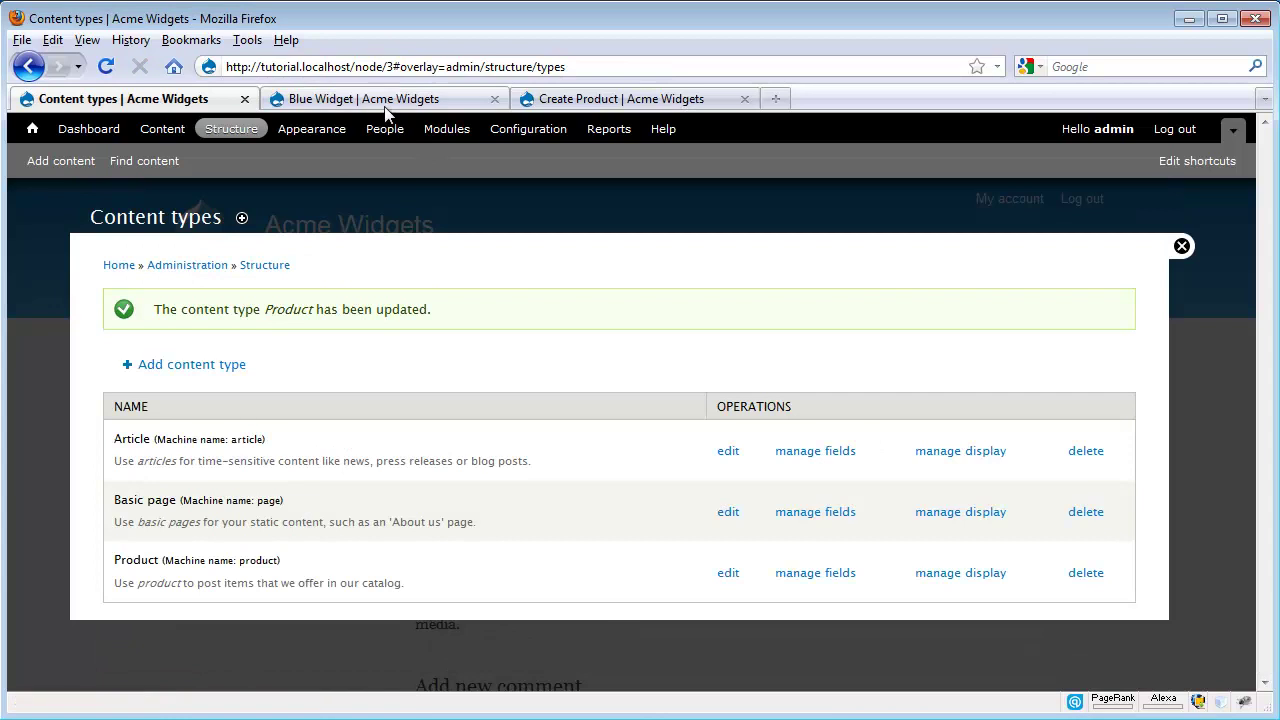
pyautogui.click(375, 99)
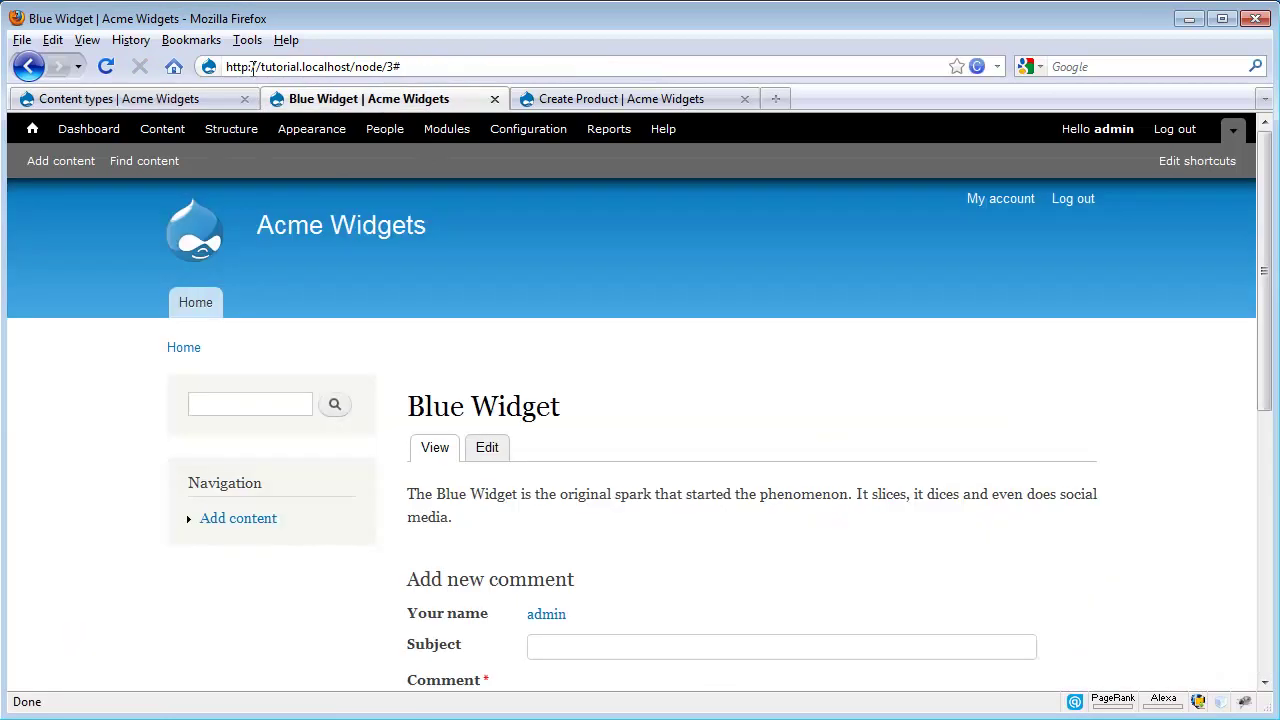
# Set the Blue Widget node's comments to Closed and save it.
pyautogui.click(105, 66)
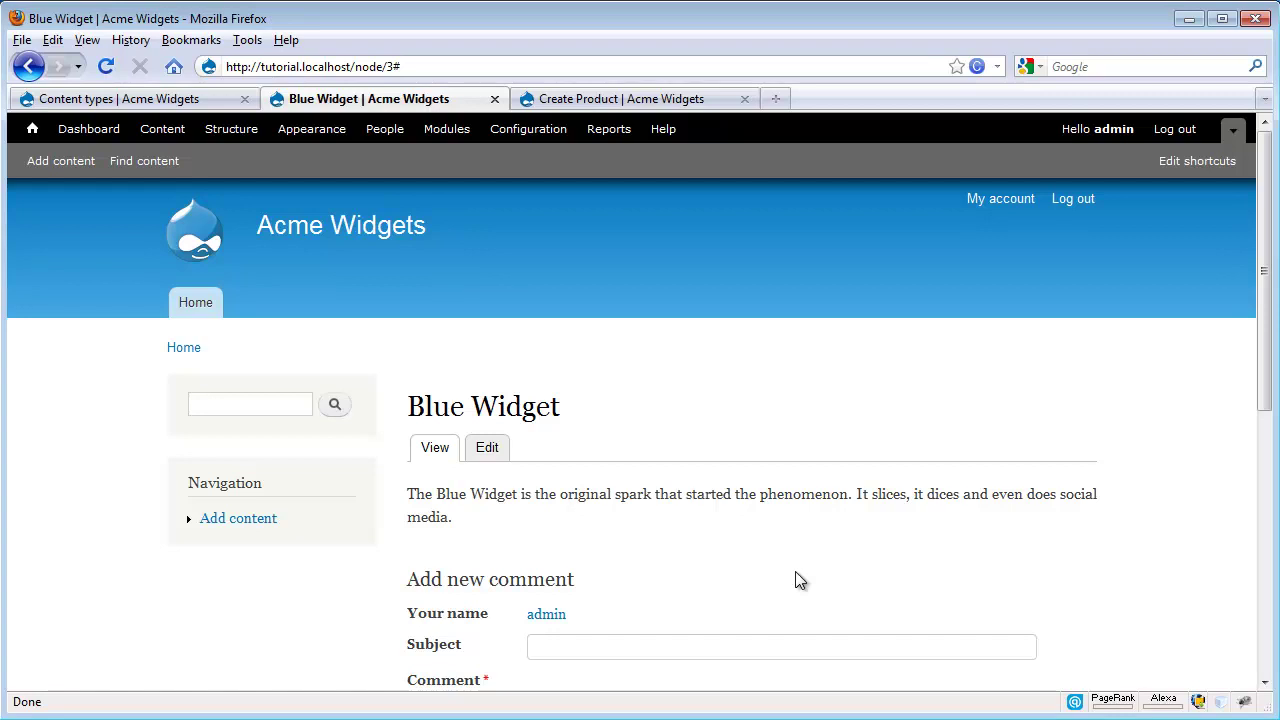
pyautogui.click(490, 449)
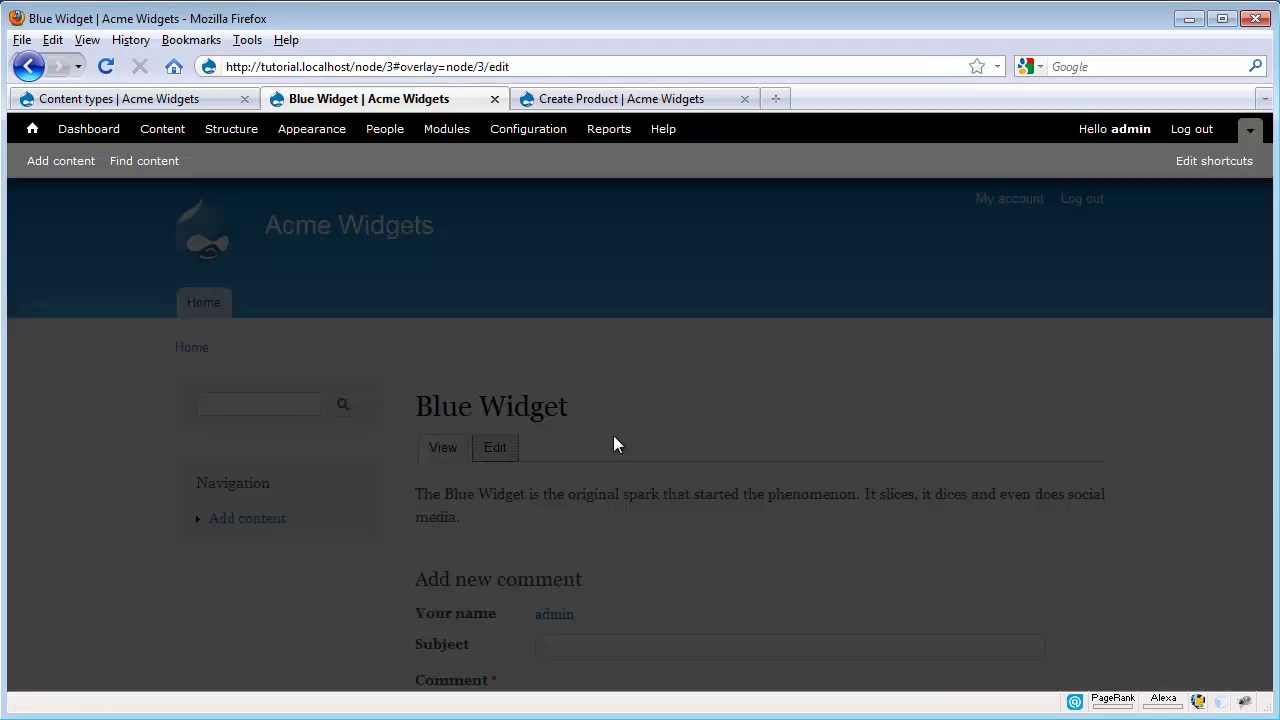
pyautogui.scroll(-10, 723, 403)
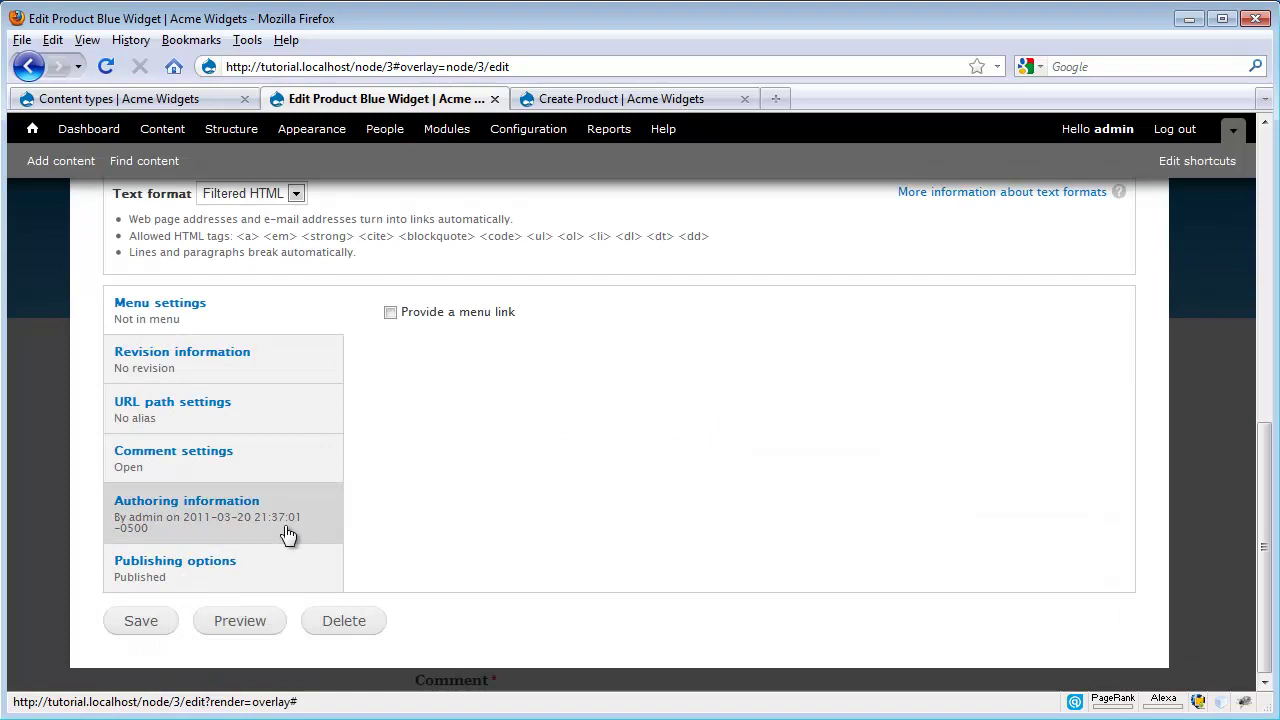
pyautogui.click(249, 478)
pyautogui.click(390, 373)
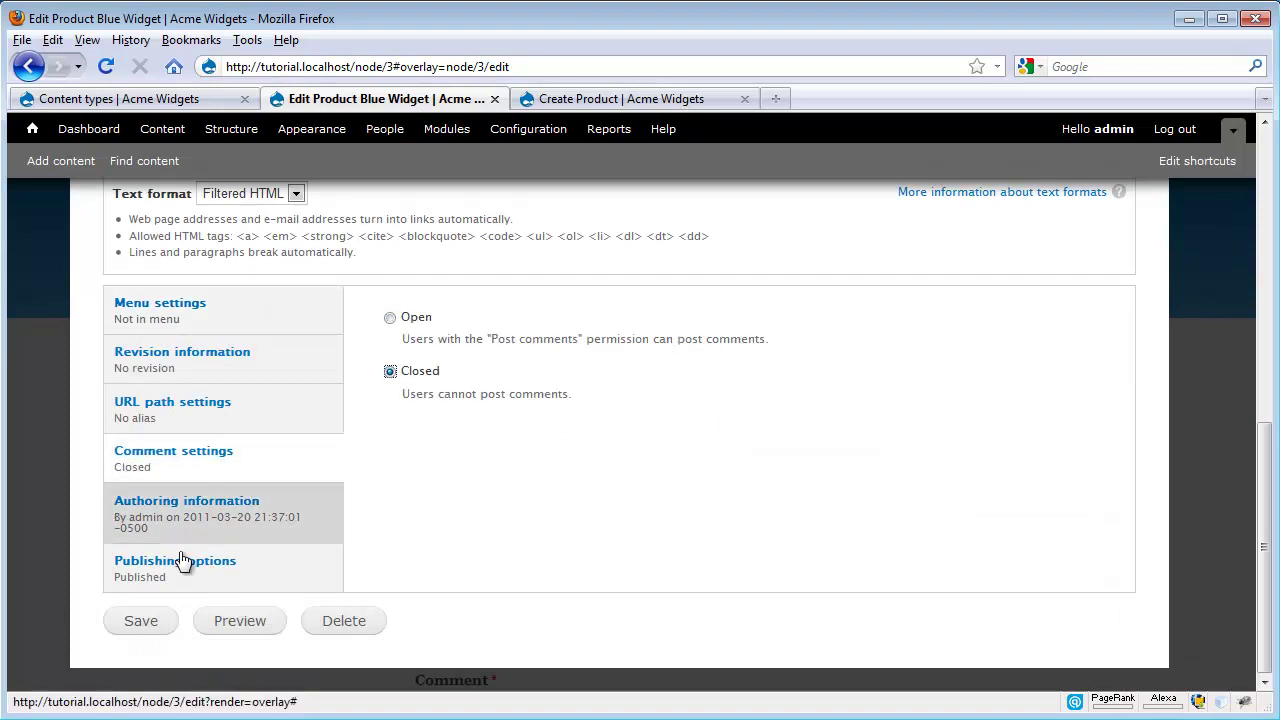
pyautogui.click(140, 620)
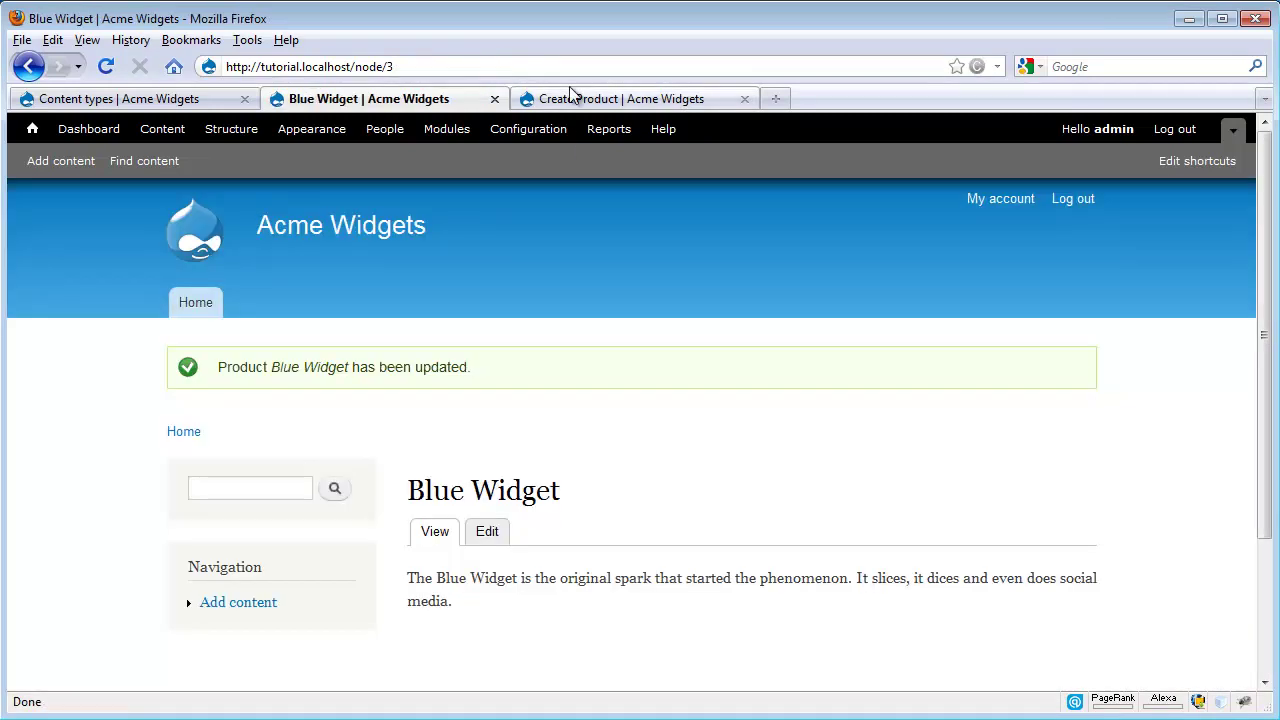
# Reload the Create Product form and view its comment settings, now defaulting to Closed.
pyautogui.click(572, 98)
pyautogui.press('F5')
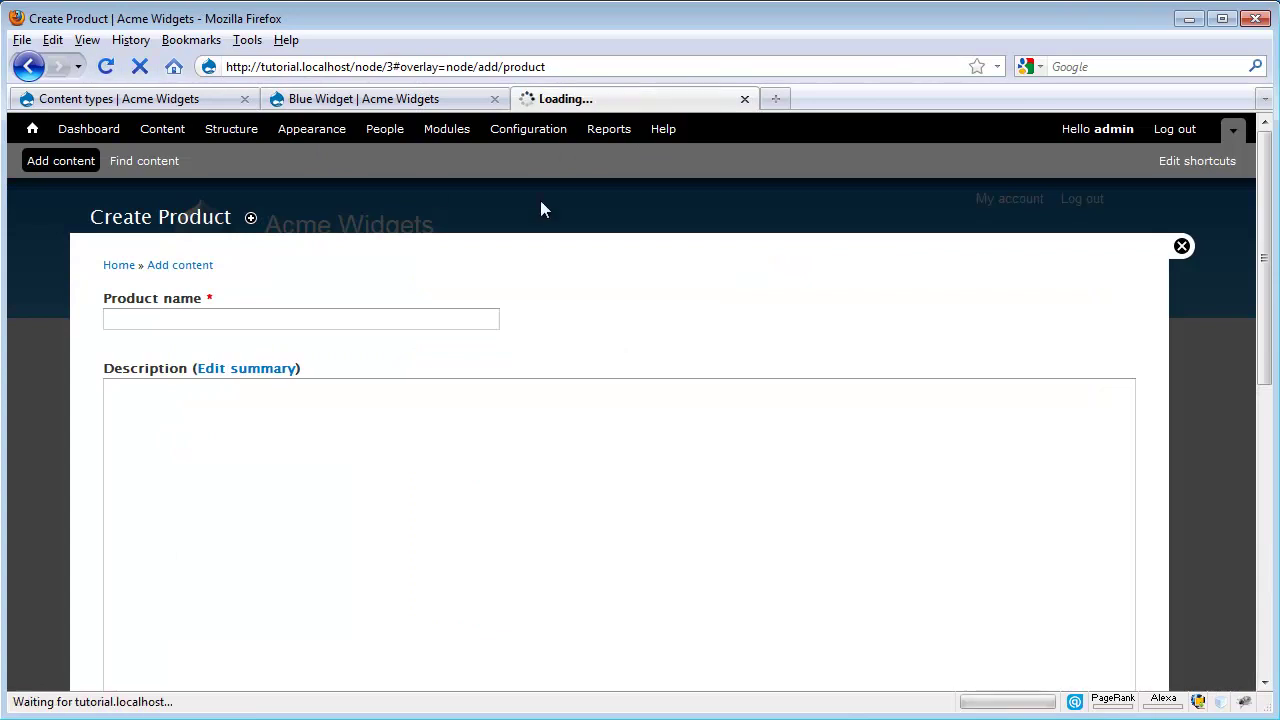
pyautogui.scroll(-10, 825, 318)
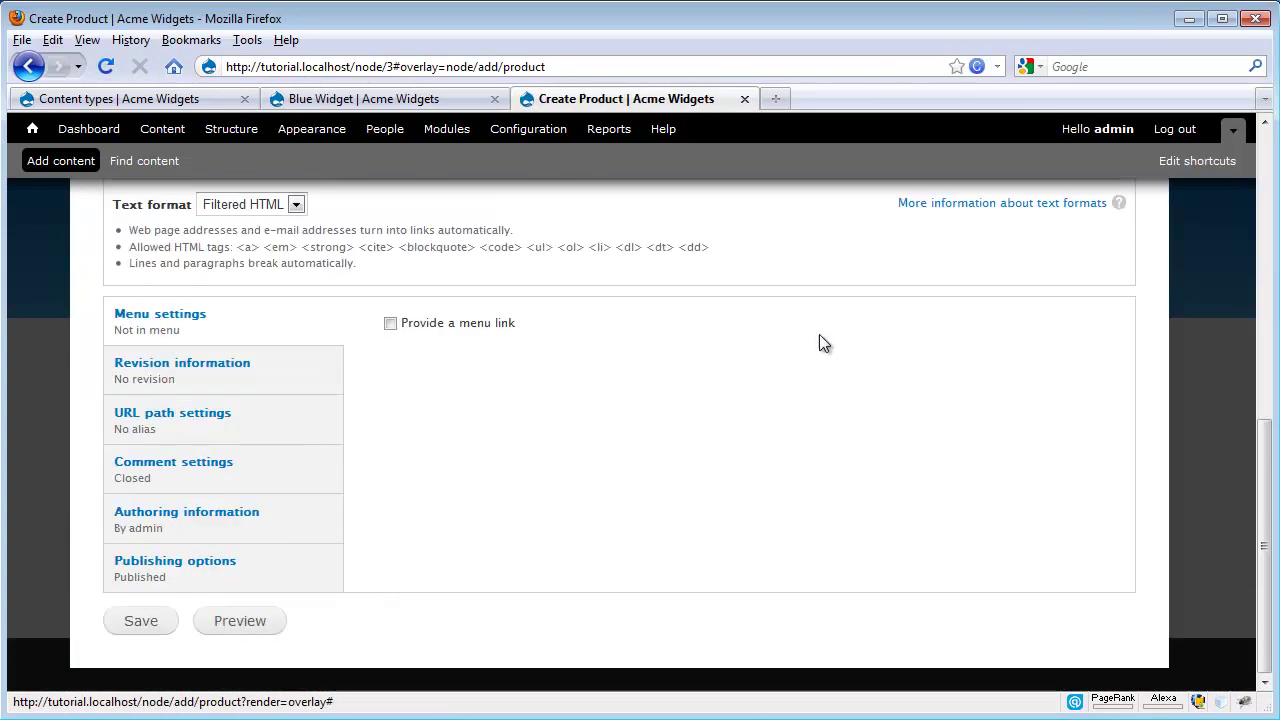
pyautogui.click(194, 465)
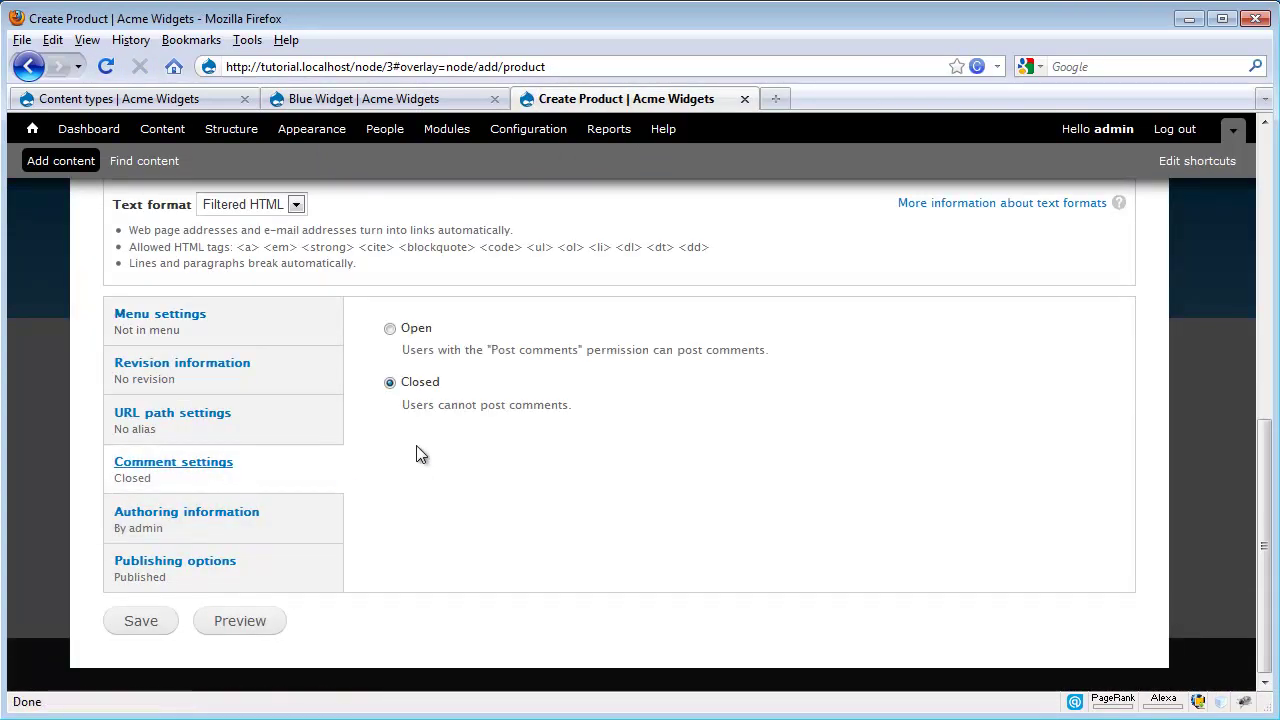